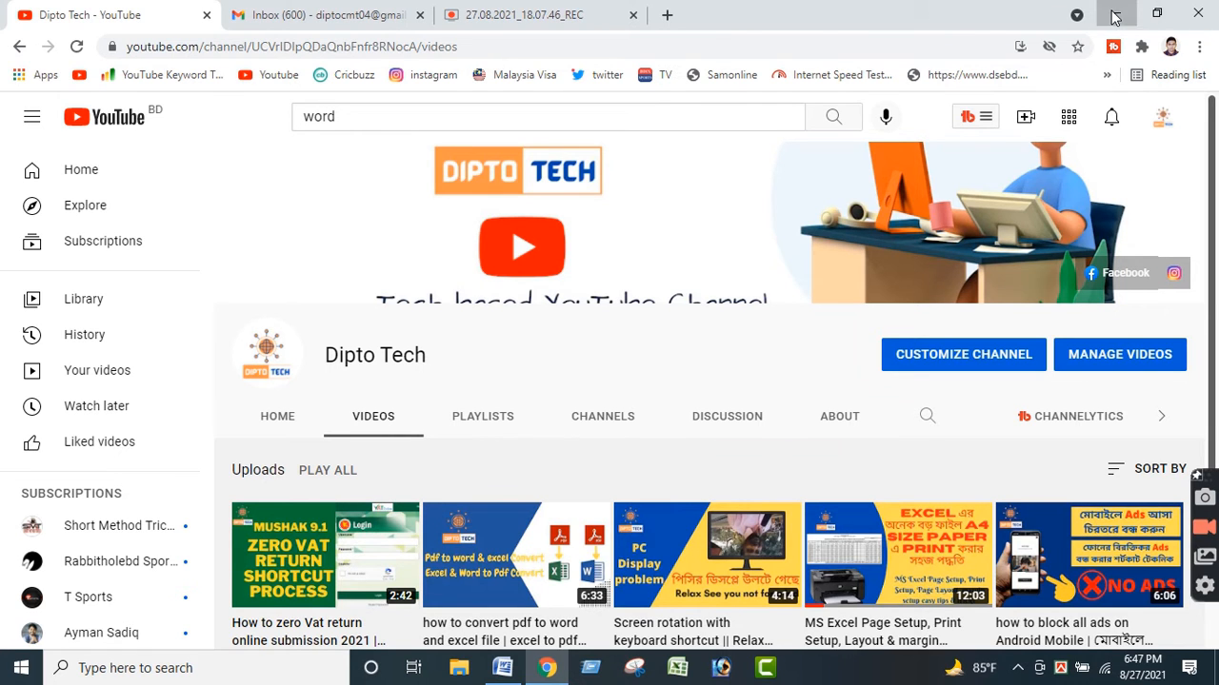
Switch to the blank Word document and insert an embedded Excel spreadsheet into the page.
left_click(1116, 15)
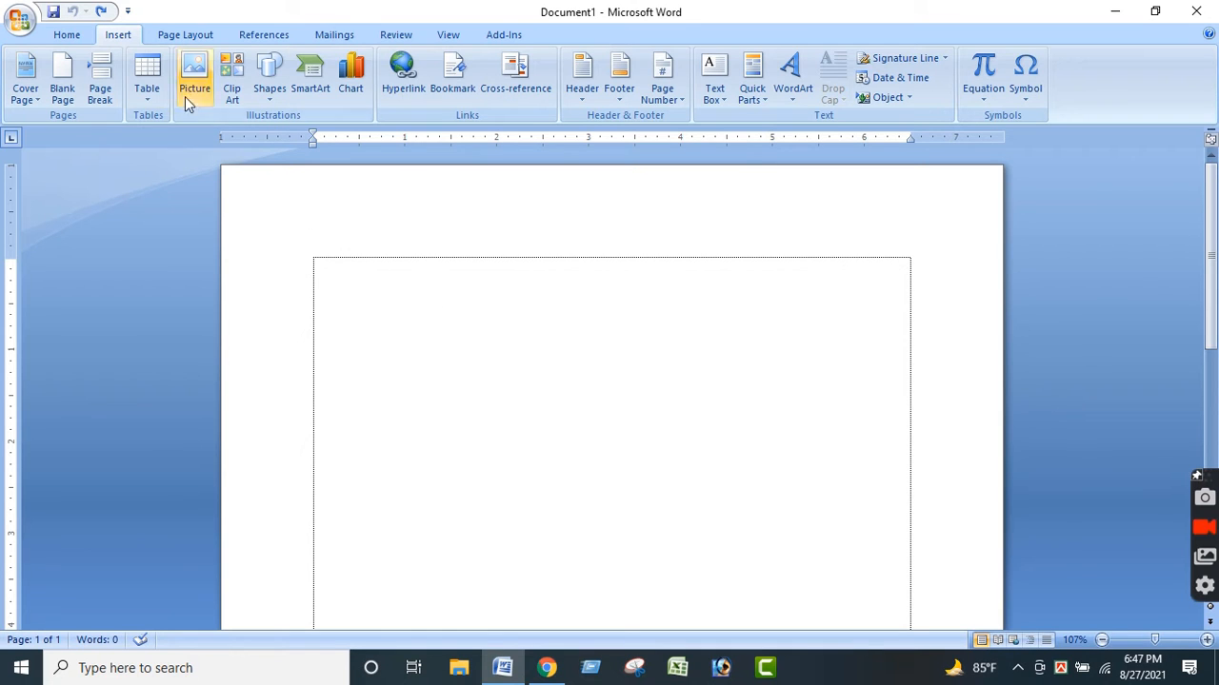
left_click(147, 100)
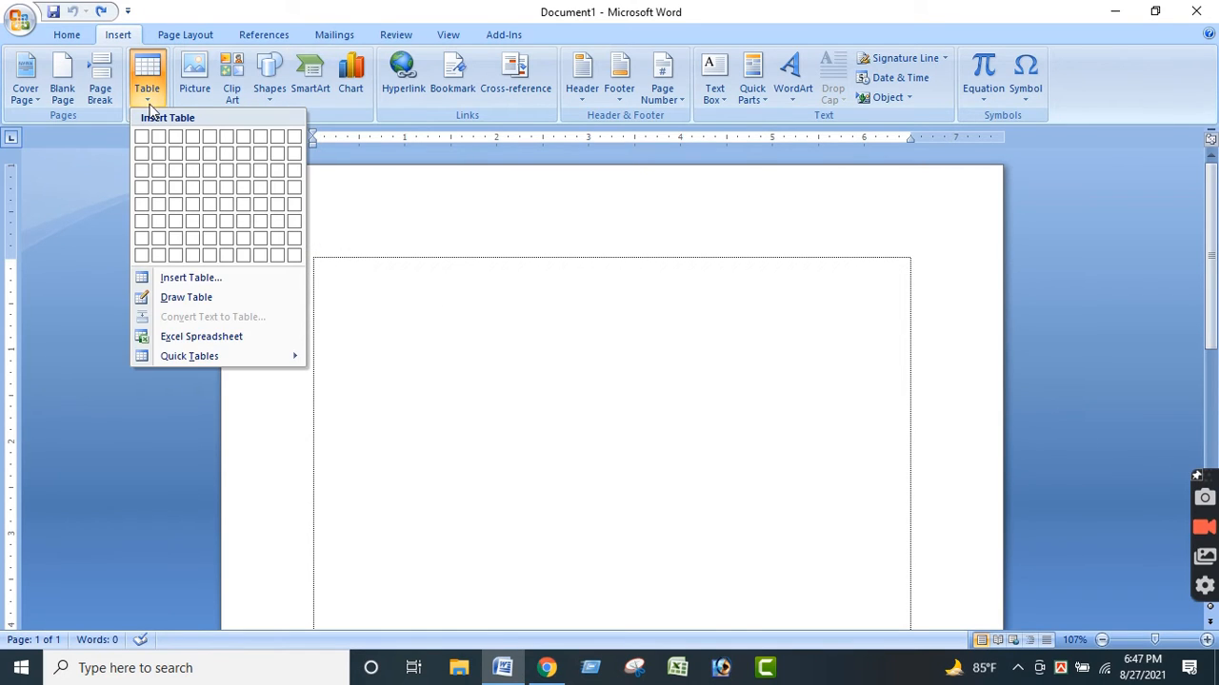
left_click(229, 338)
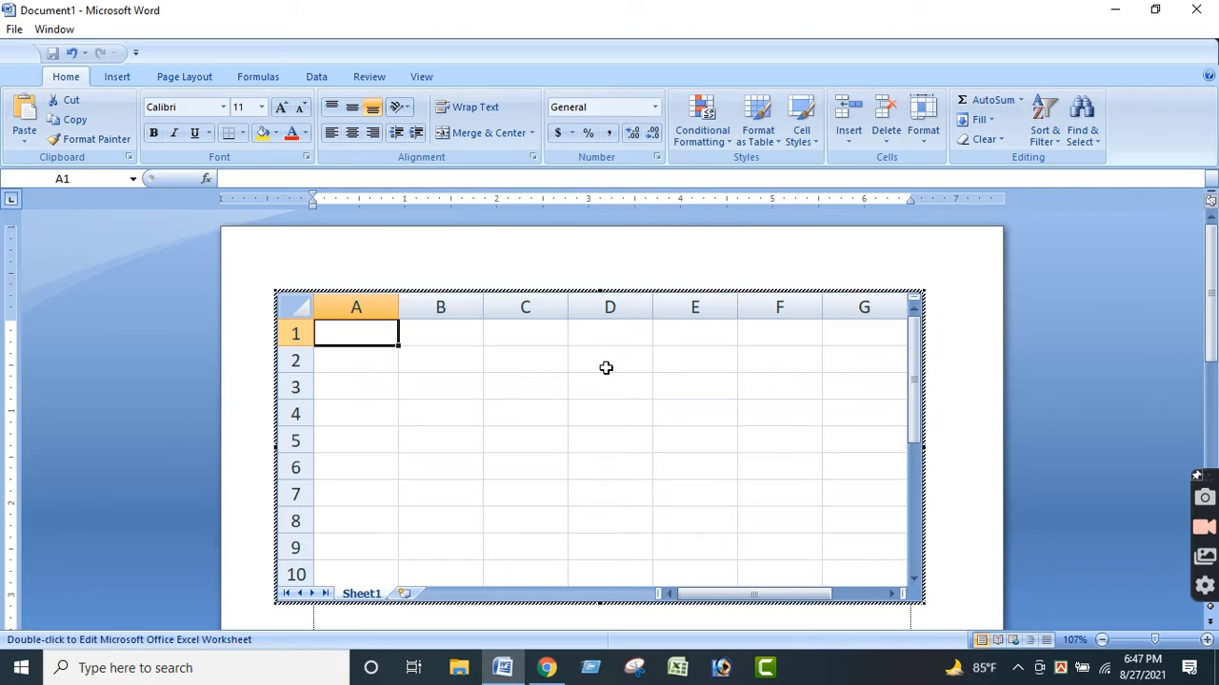
left_click(444, 413)
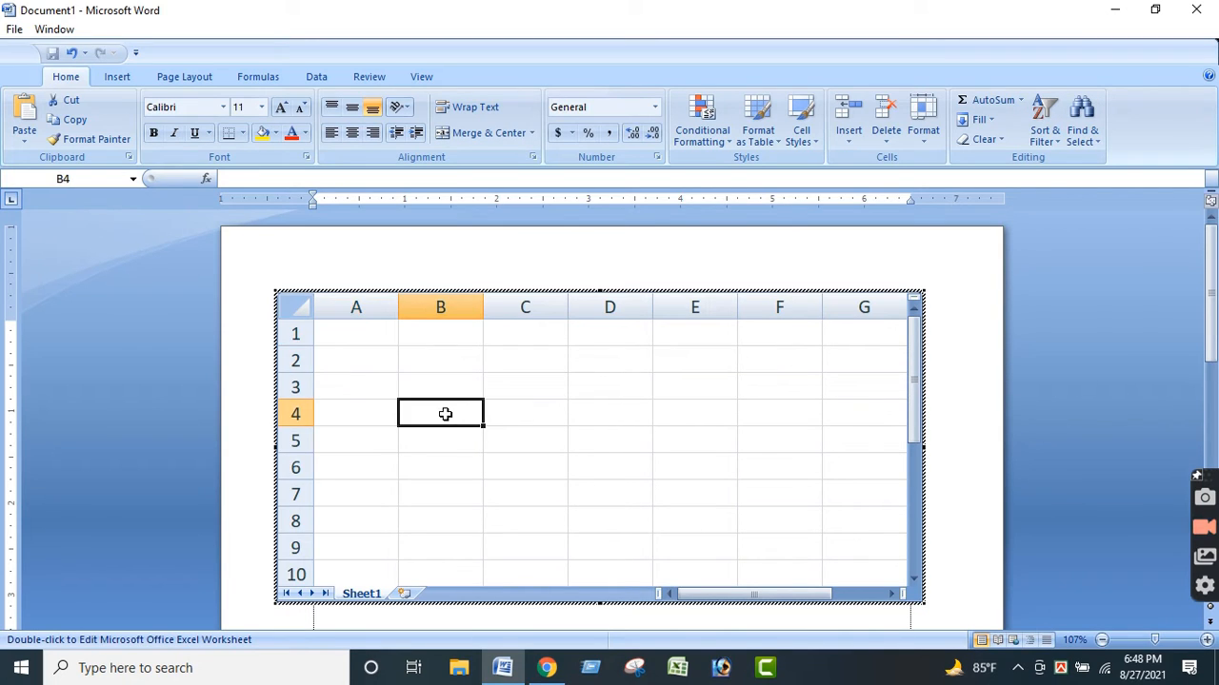
Enter the column headers "Name" in cell A1 and "ID No" in cell B1.
left_click(361, 332)
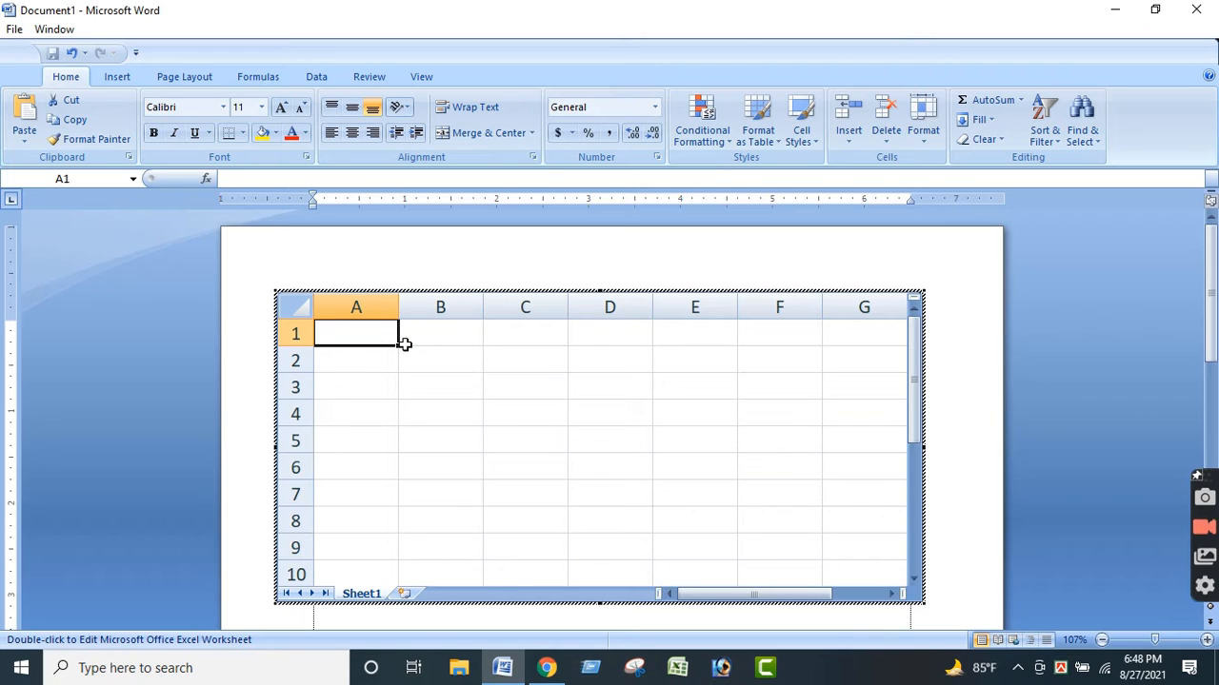
type("Name")
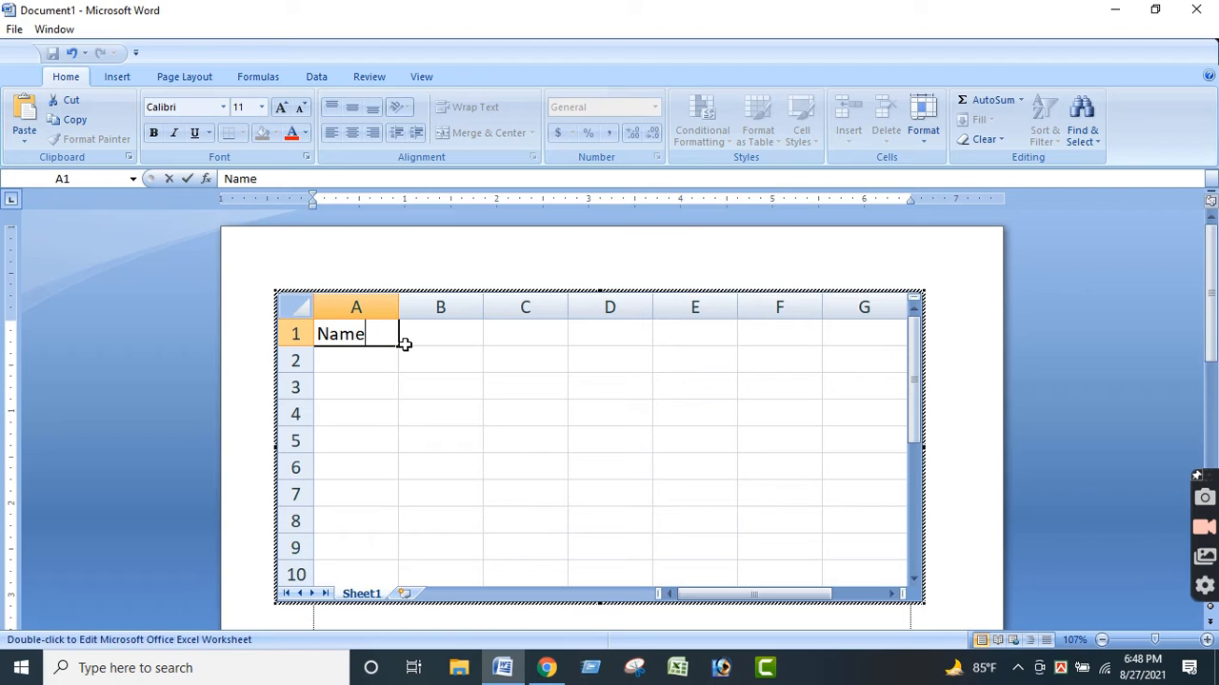
left_click(403, 344)
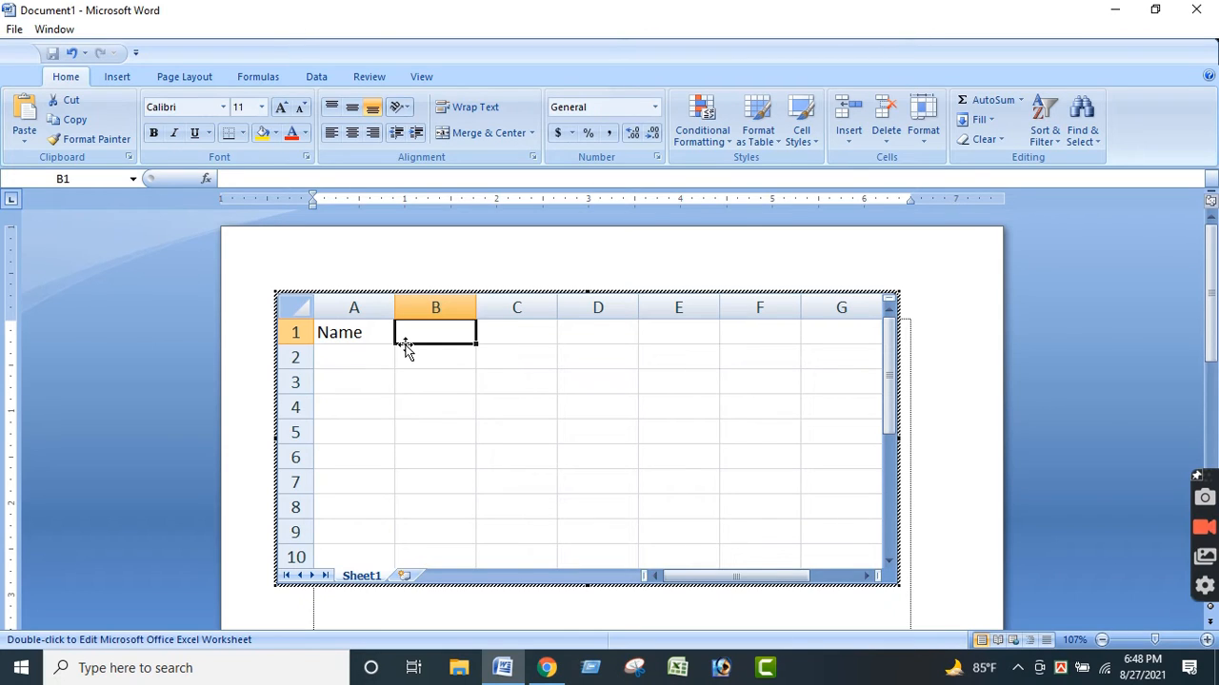
type("Id")
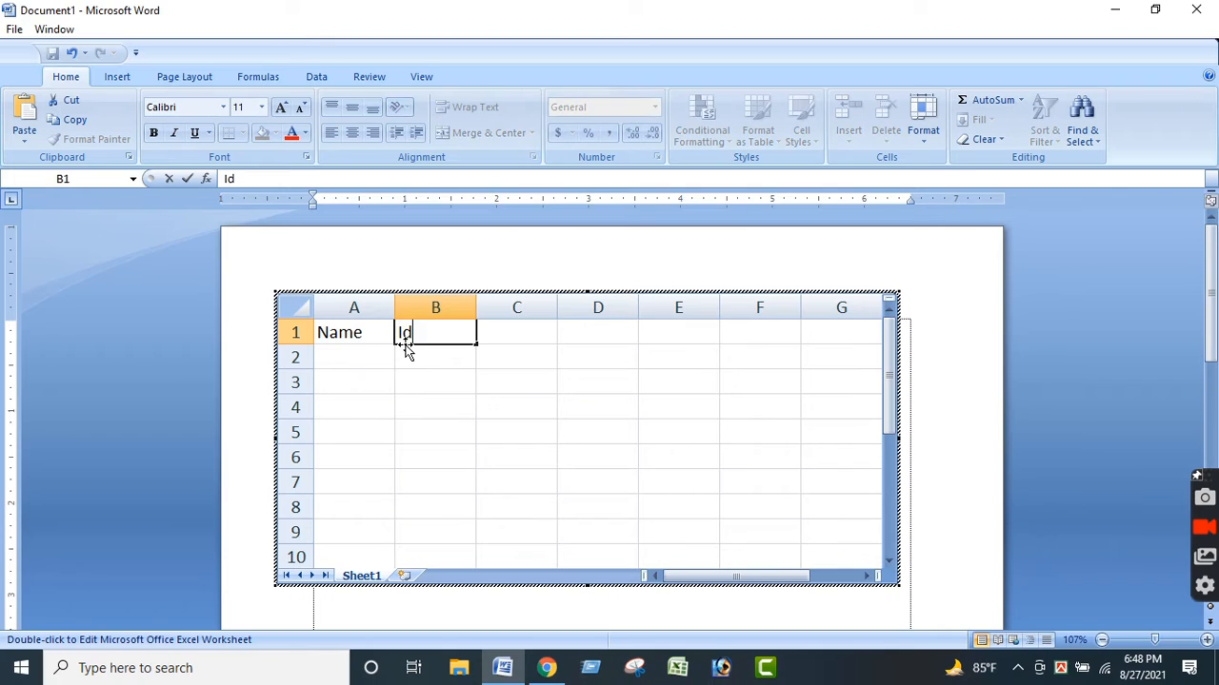
key("BackSpace")
type("D No")
key("Tab")
Enter the headers "Advance" in C1 and "Payable Amt." in D1, and fit column D to its text.
type("A")
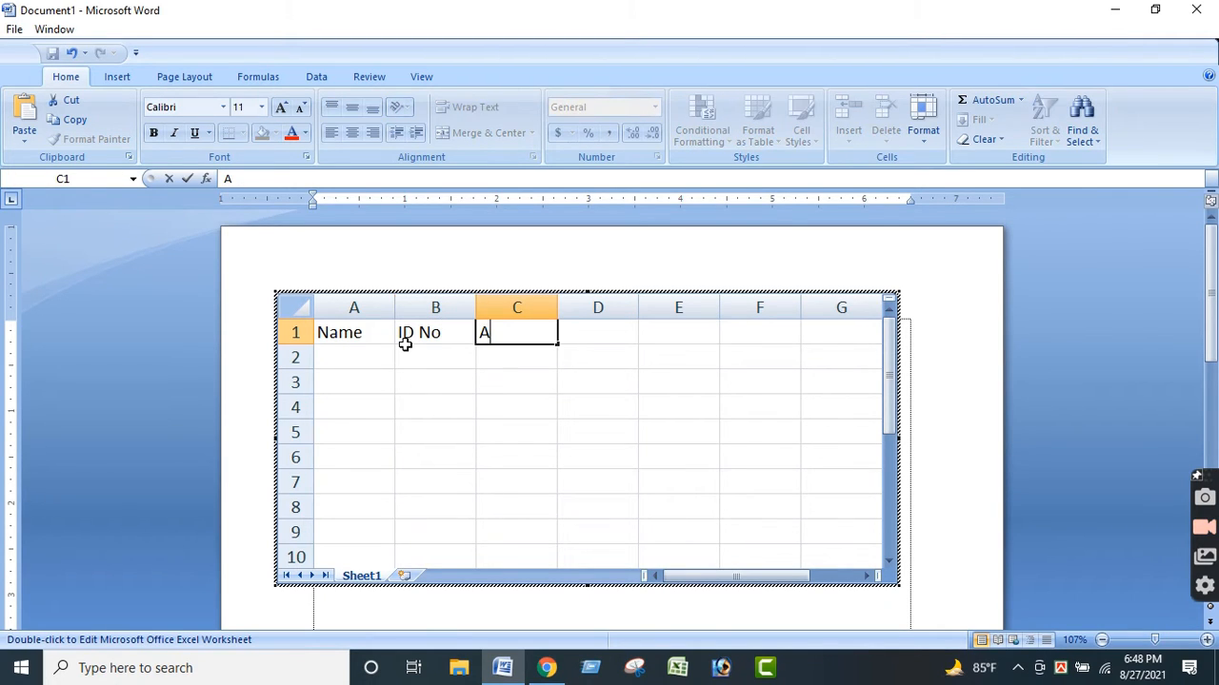
type("dvance")
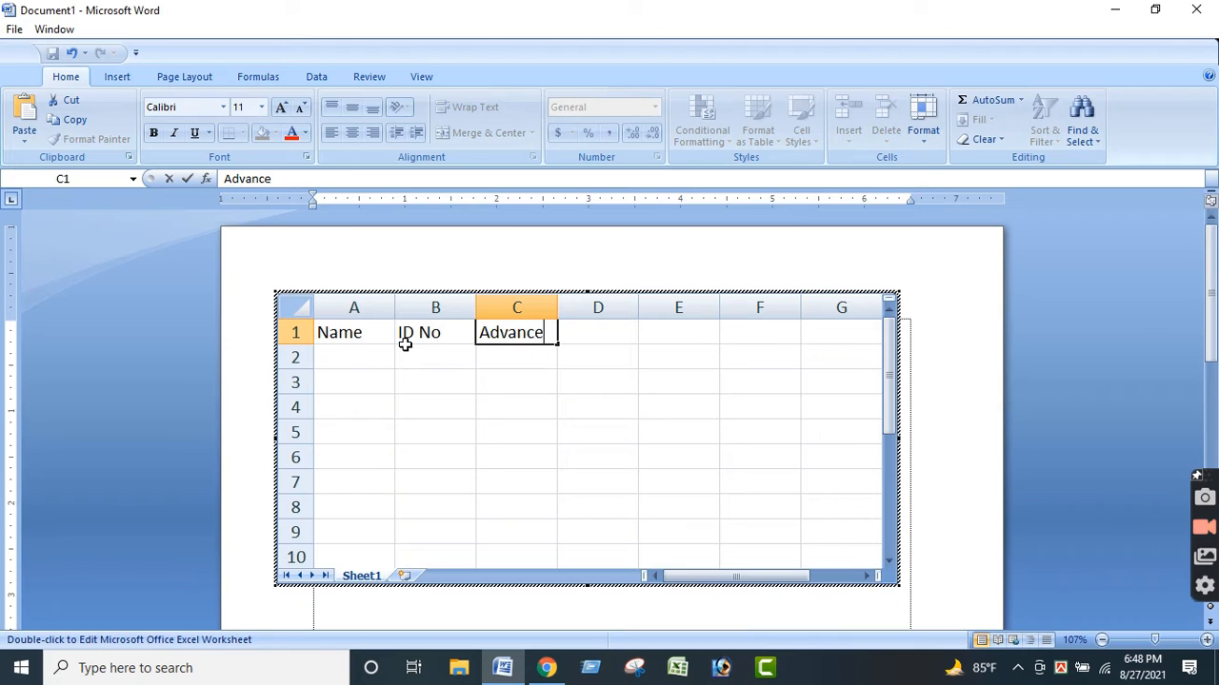
key("Tab")
type("P")
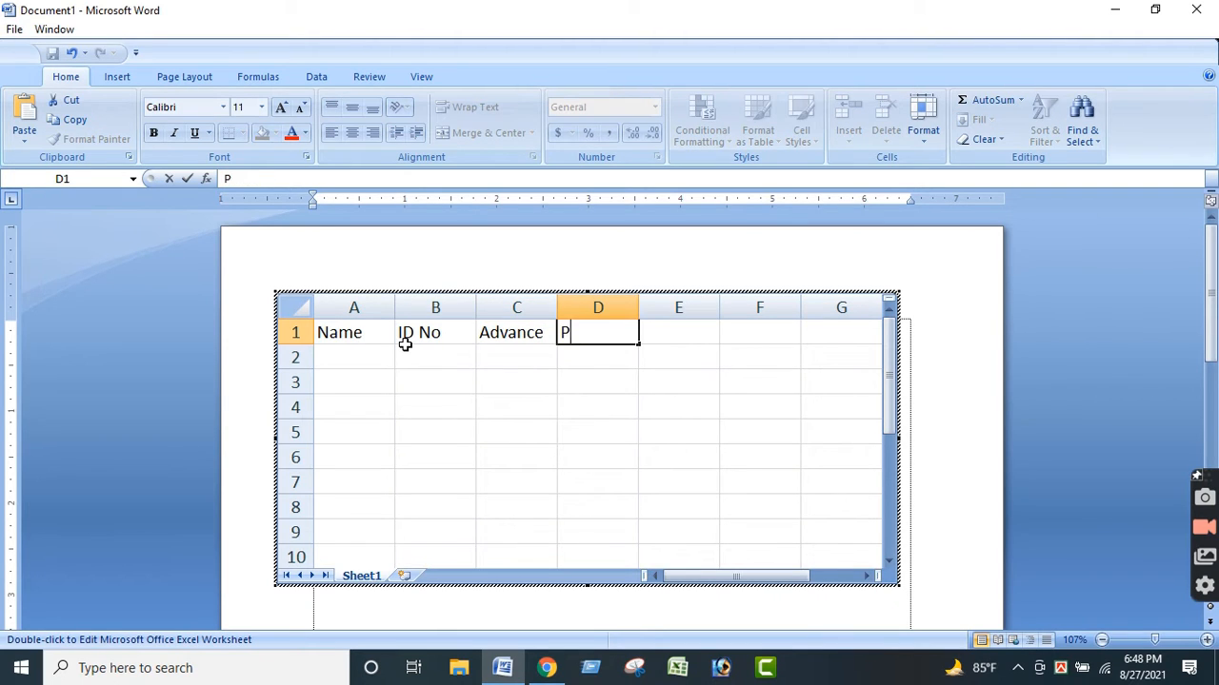
type("ayable")
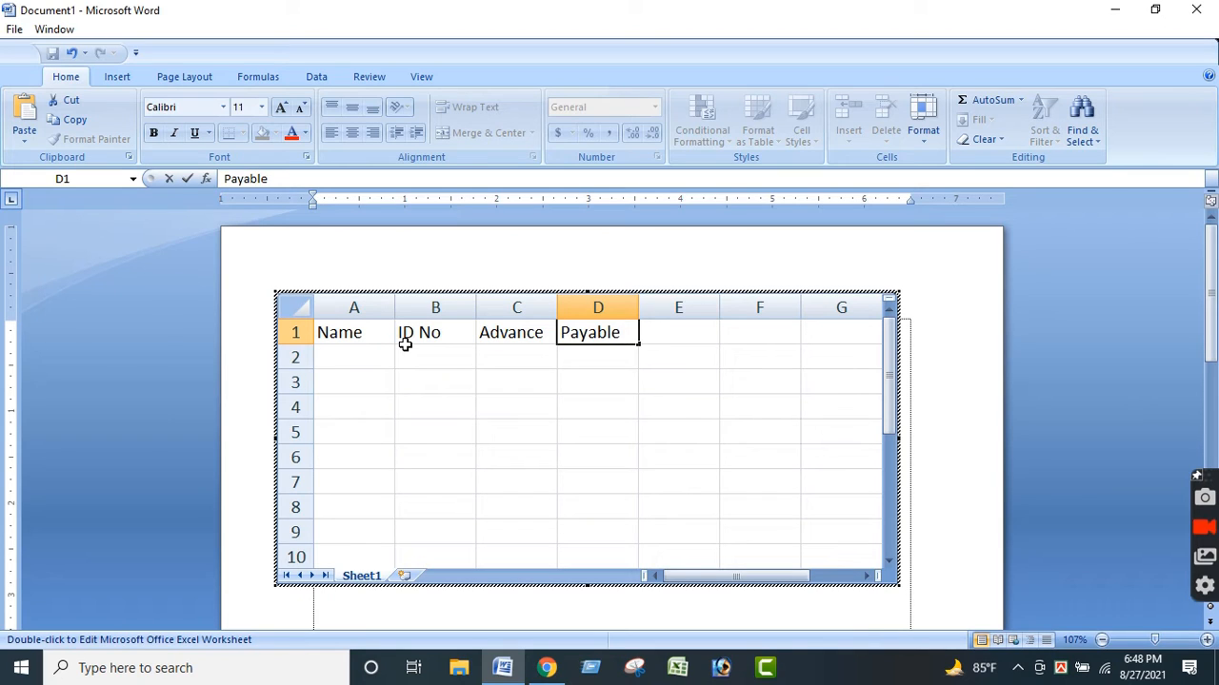
type(" Amt.")
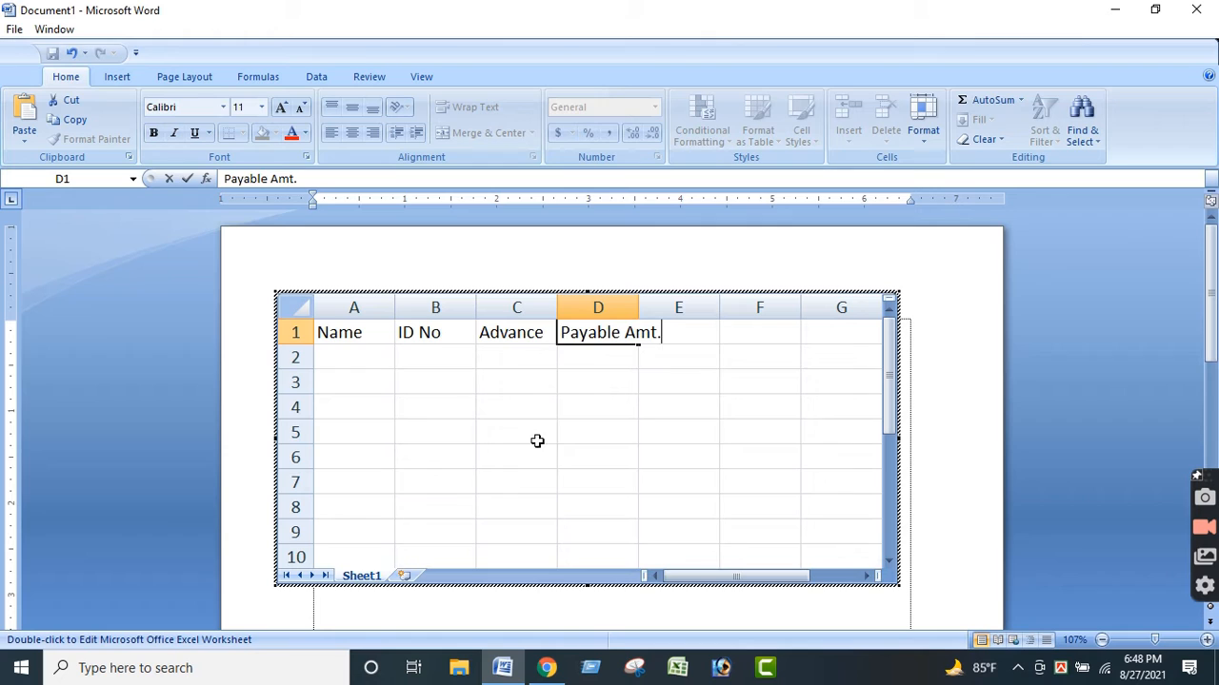
left_click(602, 437)
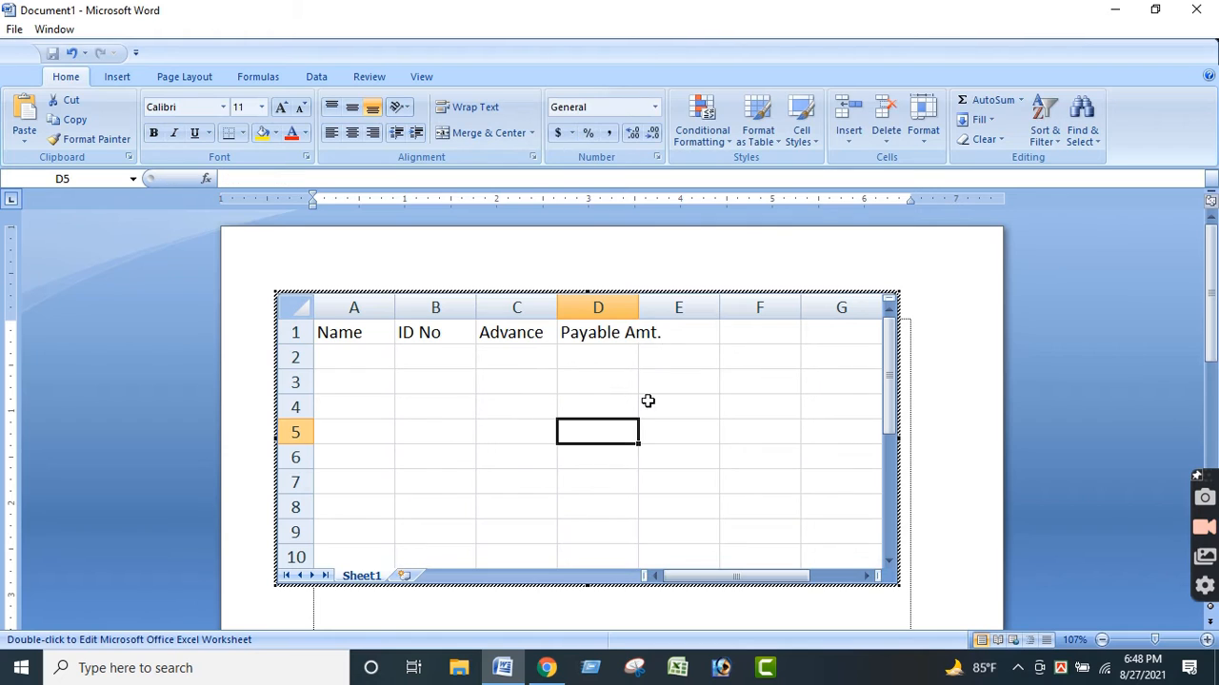
double_click(640, 301)
left_click(732, 435)
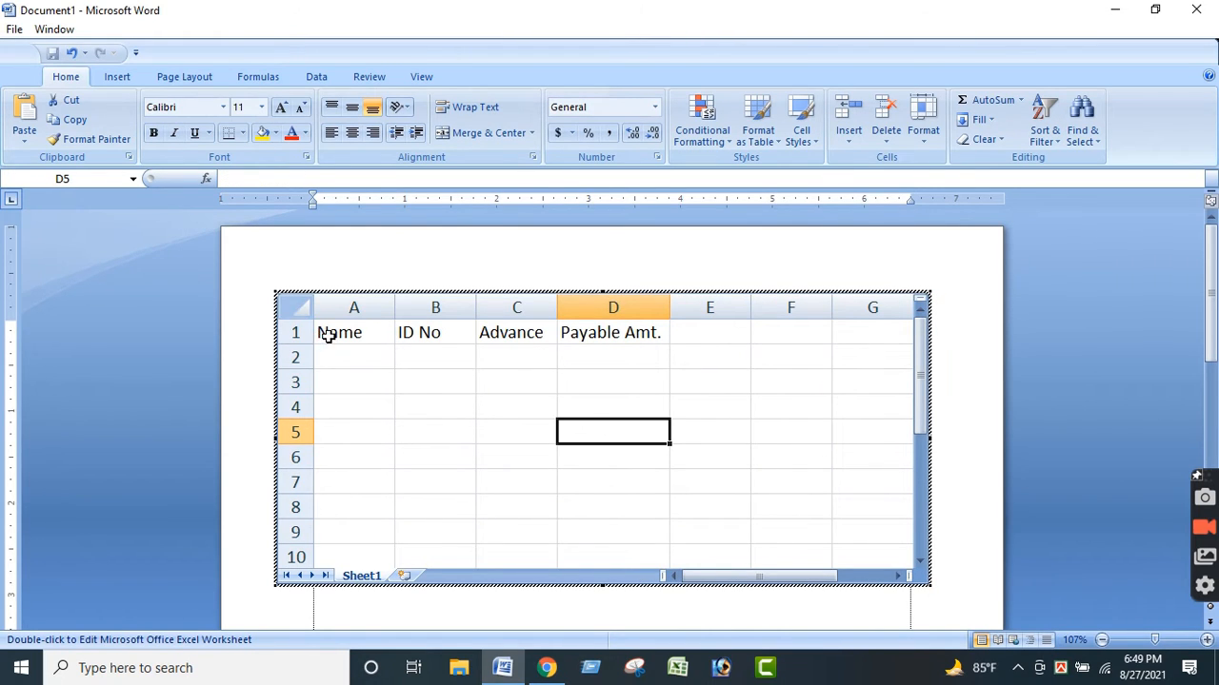
Move the headers in A1:D1 down one row to A2:D2.
left_click_drag(326, 333, 629, 332)
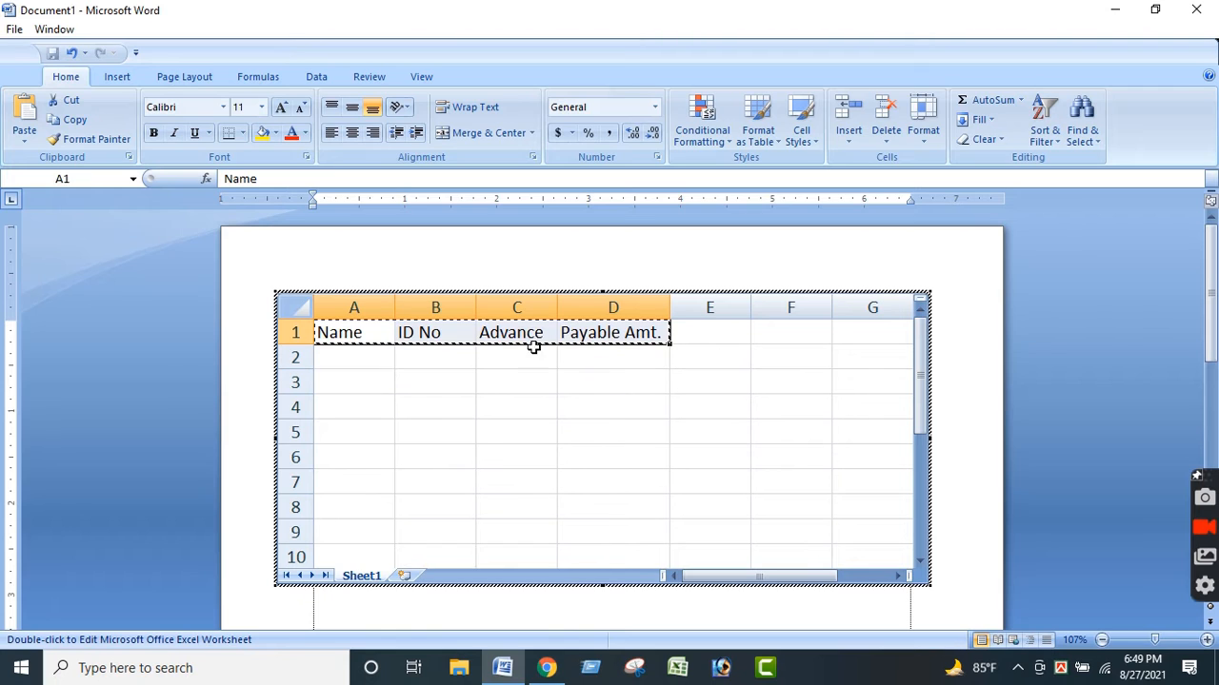
key("ctrl+c")
left_click(369, 358)
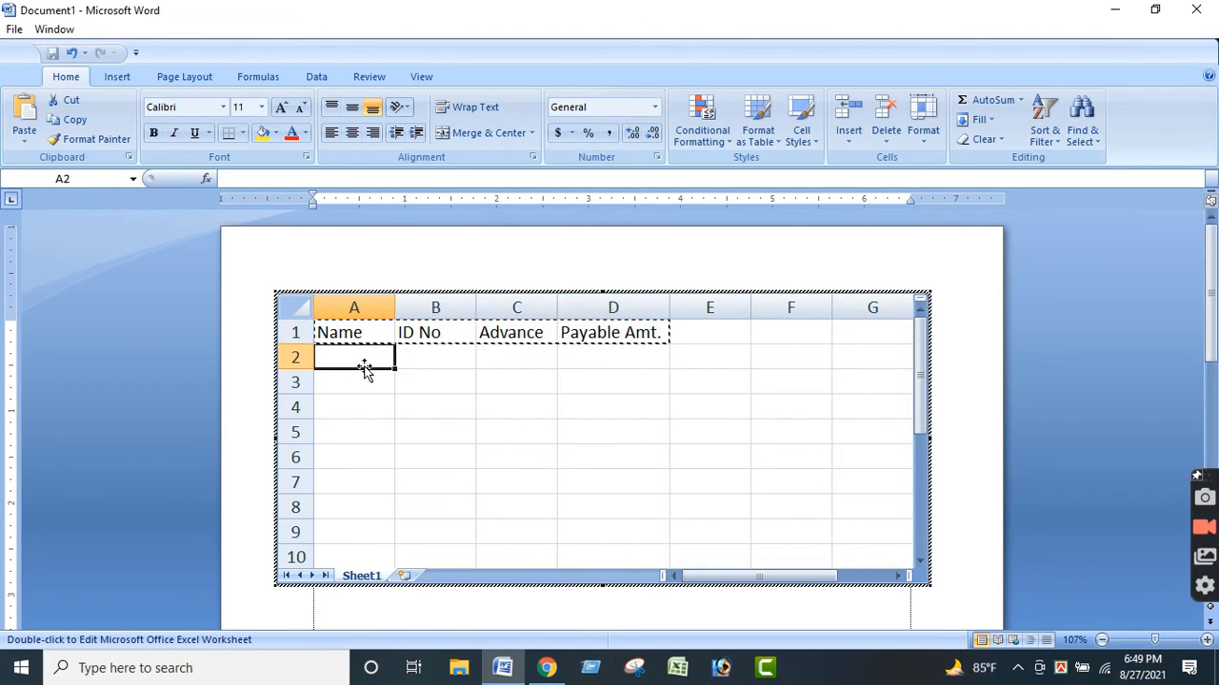
key("ctrl+v")
left_click(468, 449)
Enter the person's name with normal capitalization under the Name header in cell A3.
left_click(339, 380)
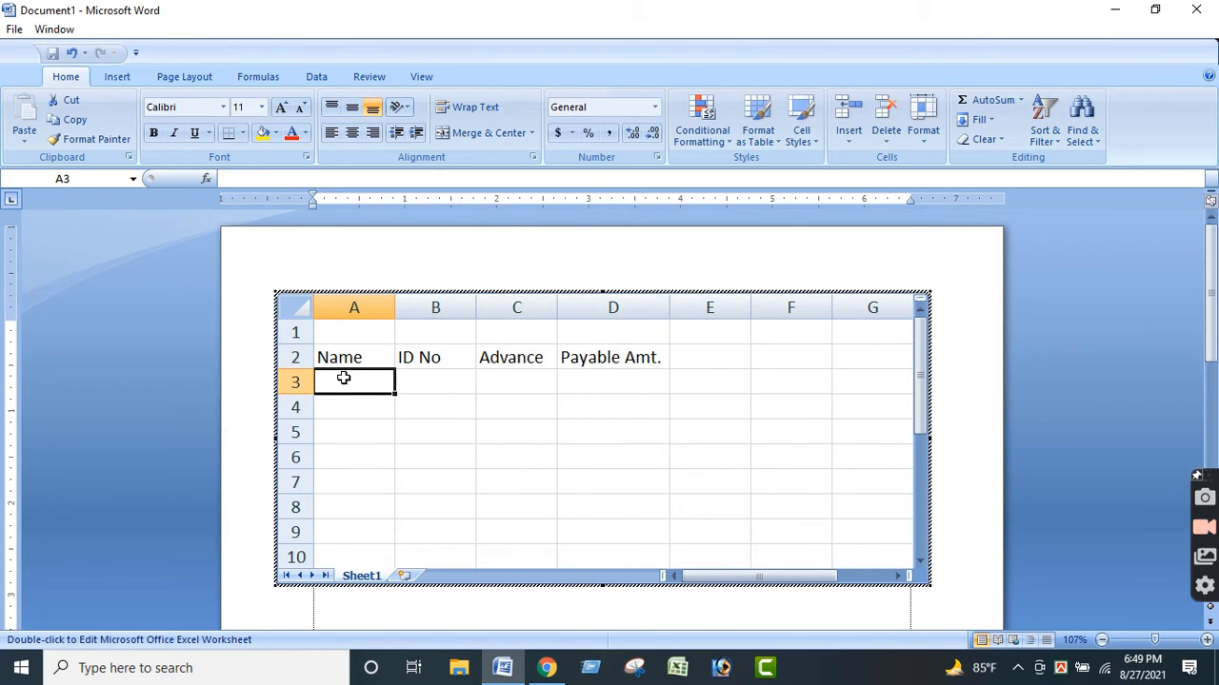
type("a")
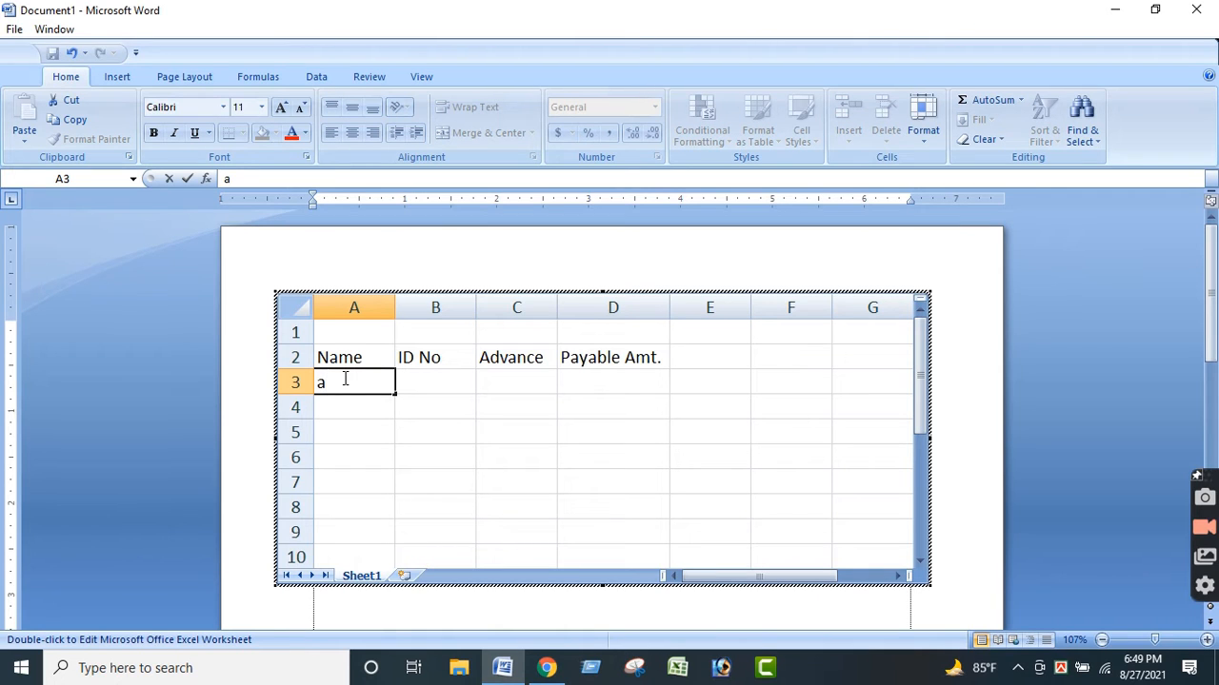
type("dIPTO")
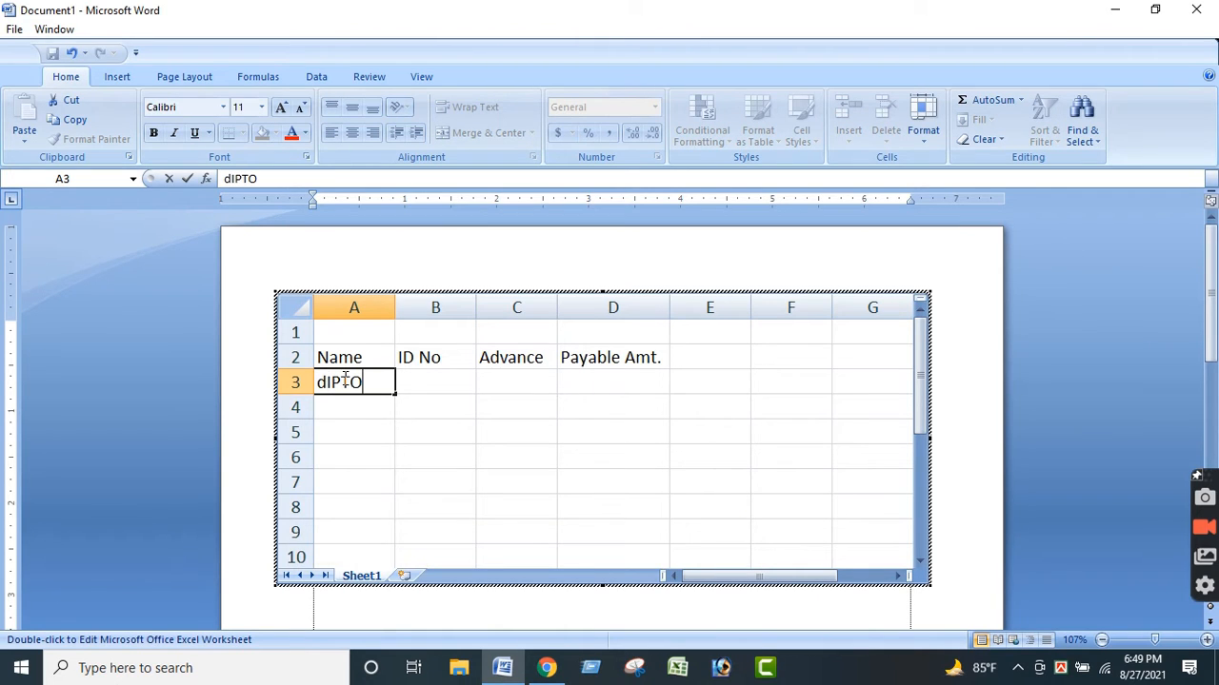
key("BackSpace")
key("BackSpace")
key("BackSpace")
key("BackSpace")
key("BackSpace")
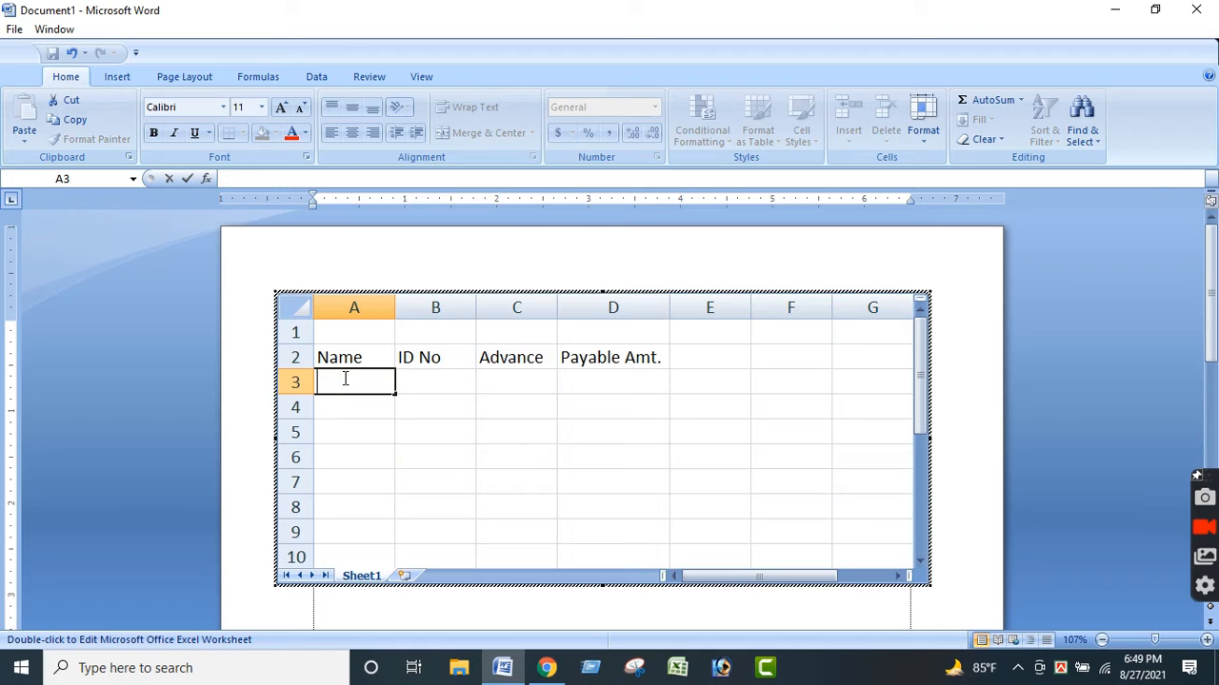
type("Dipto")
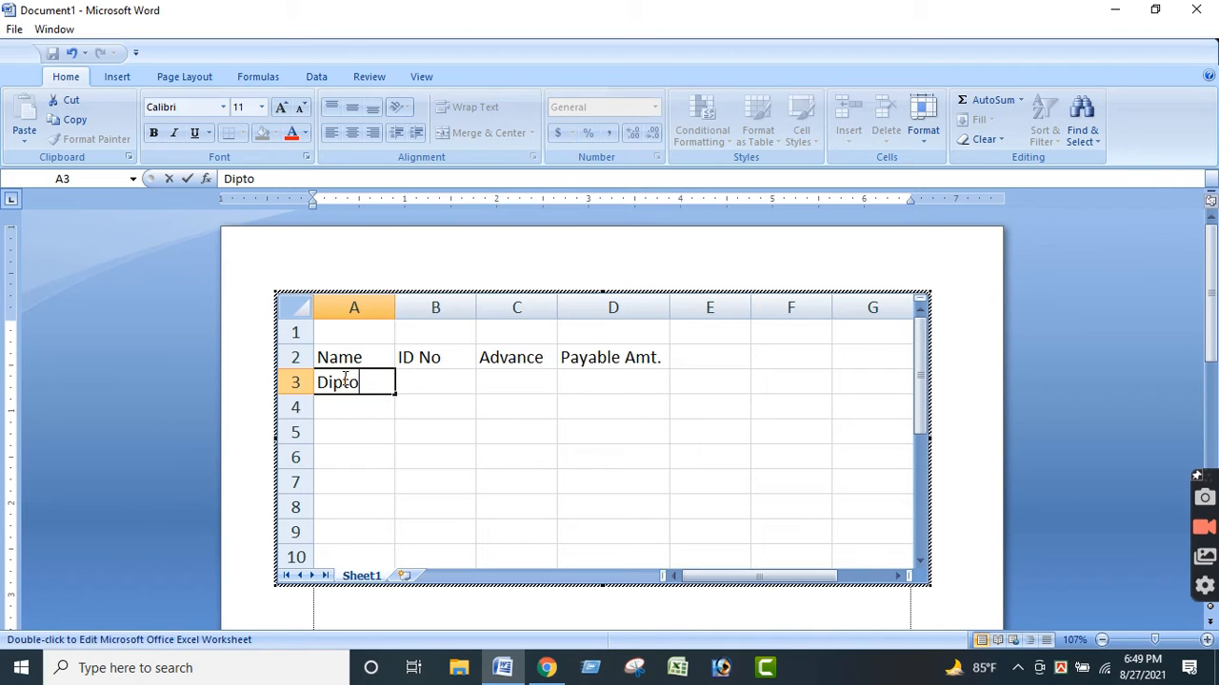
key("Tab")
Enter the person's ID number in cell B3 and an advance of 1000 in cell C3.
type("2")
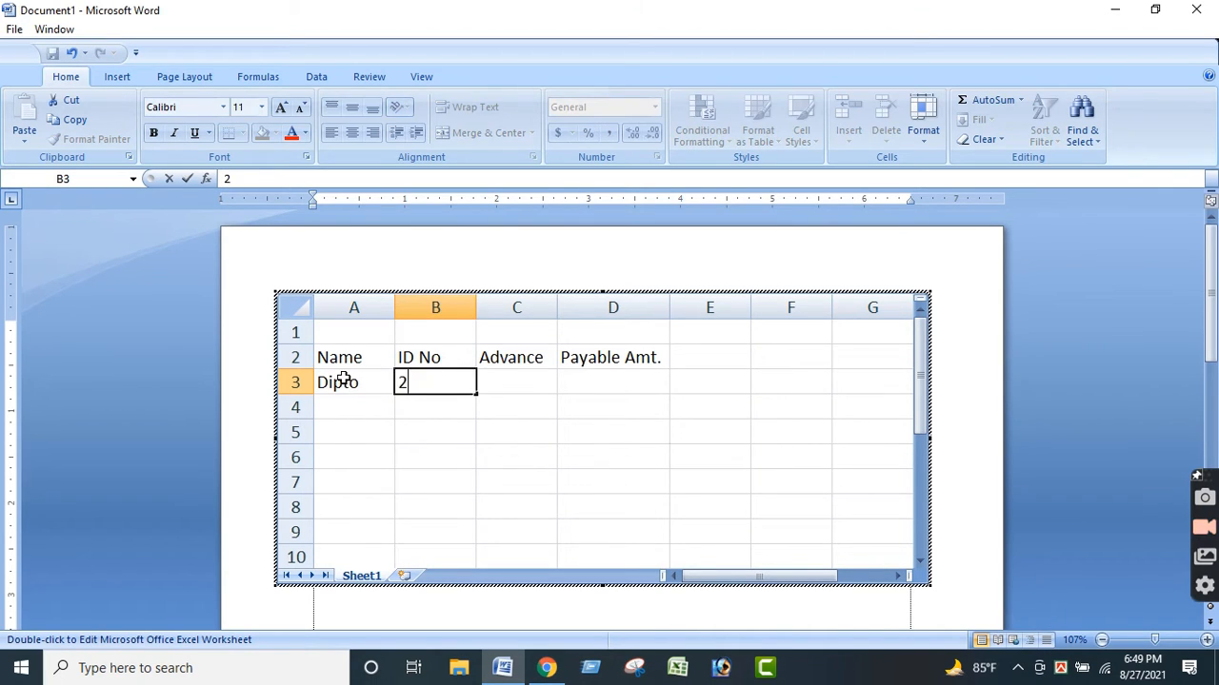
key("Tab")
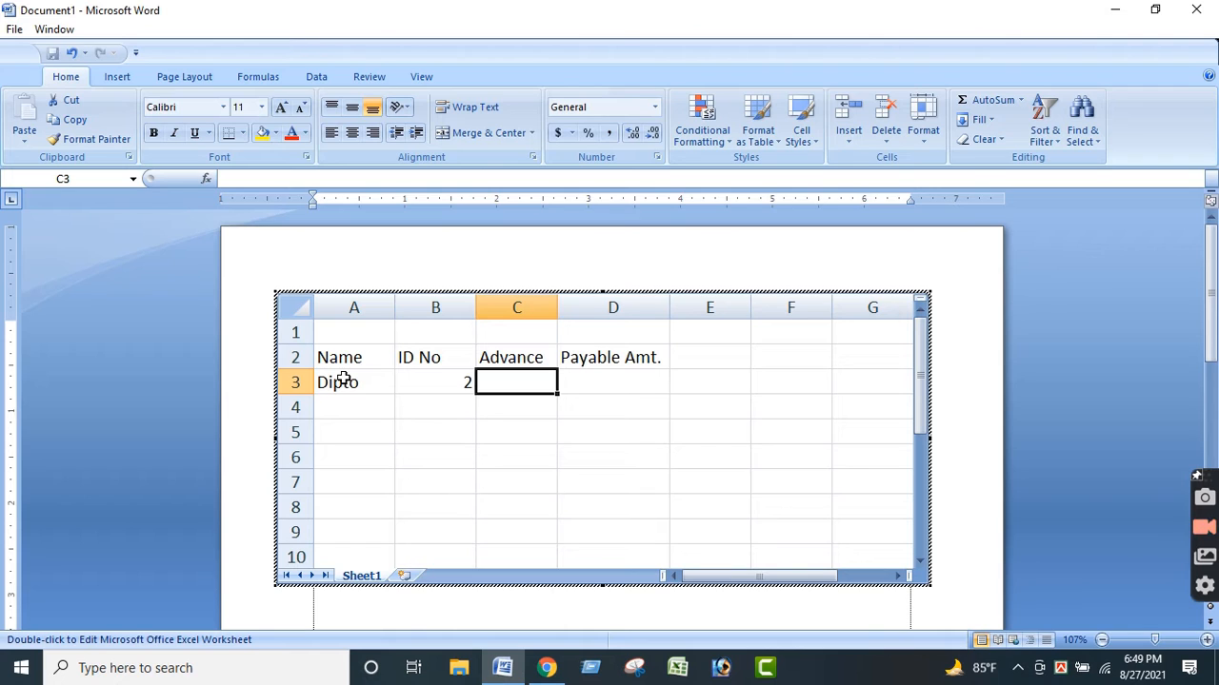
type("1000")
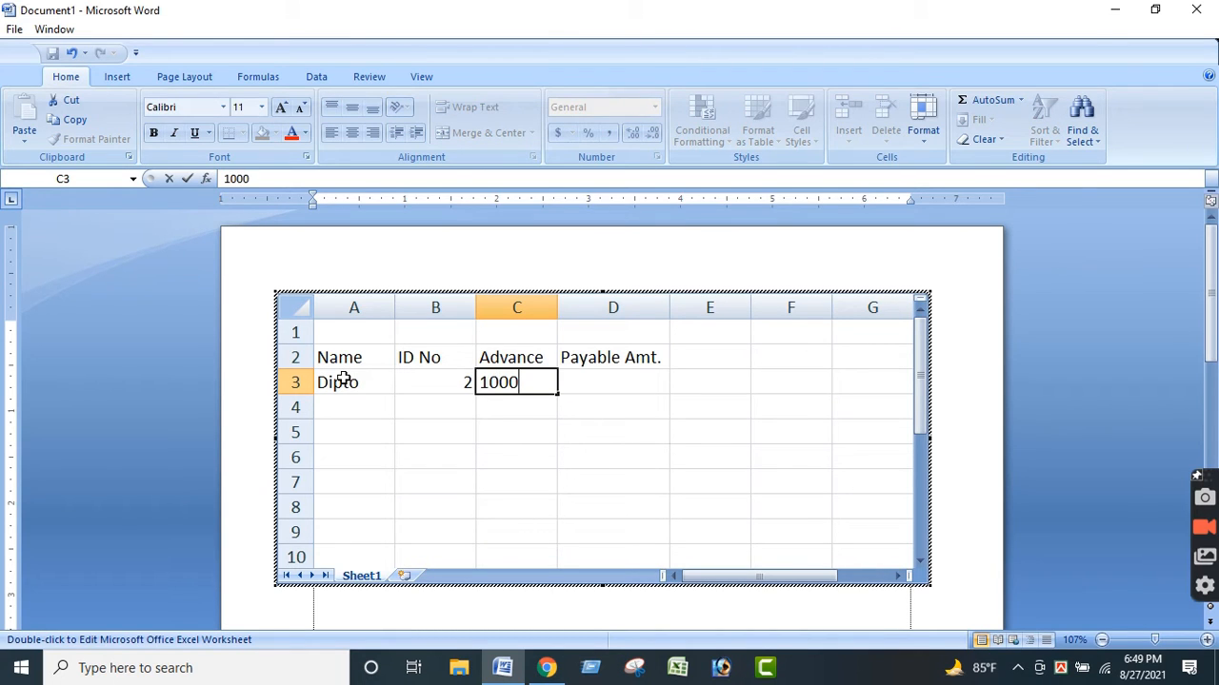
key("Return")
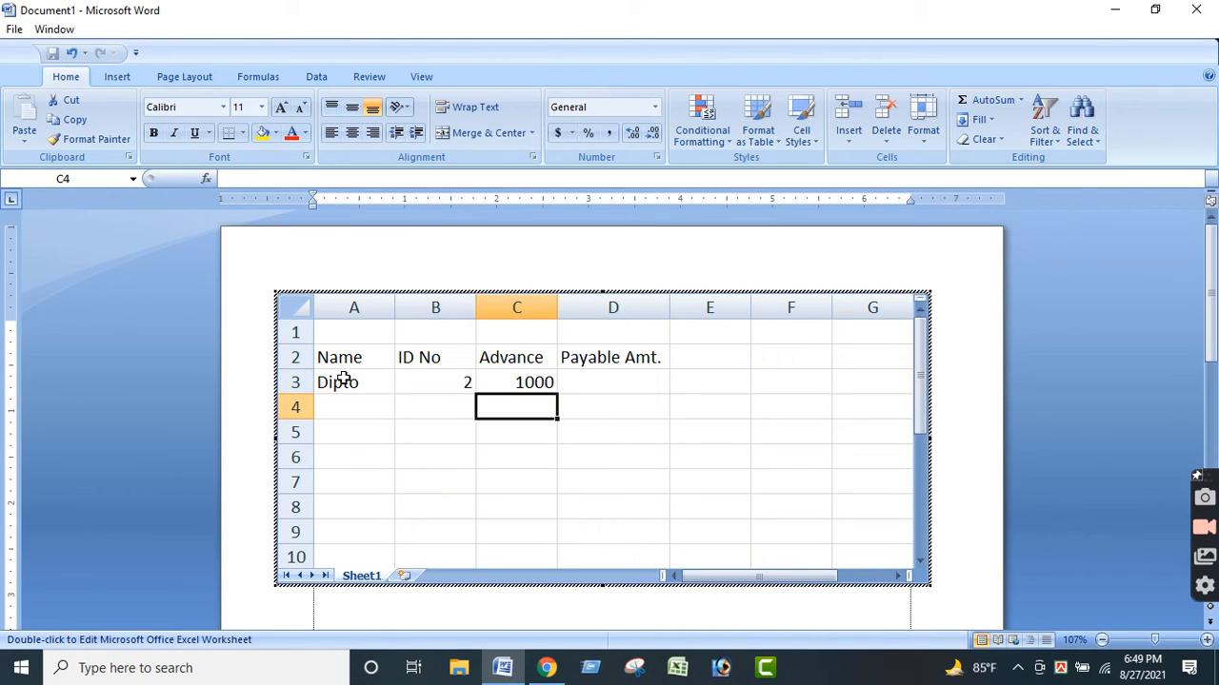
Insert an empty column before the Payable Amt. column.
left_click(603, 388)
left_click(610, 440)
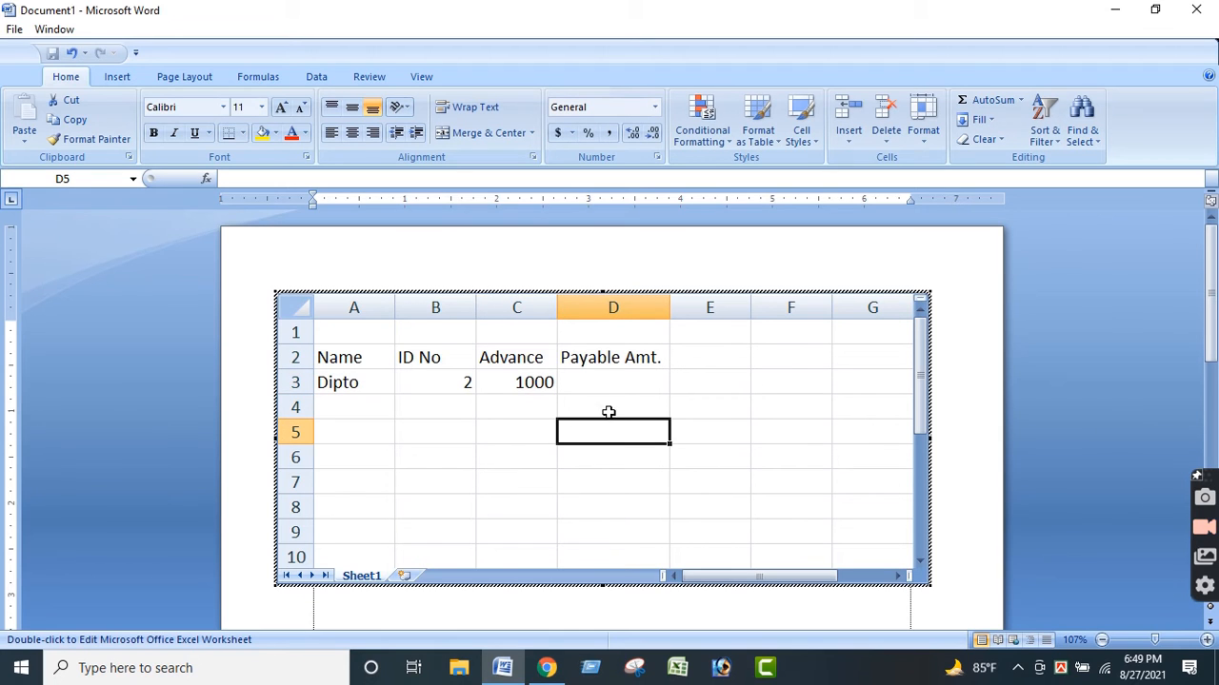
left_click(589, 305)
right_click(591, 303)
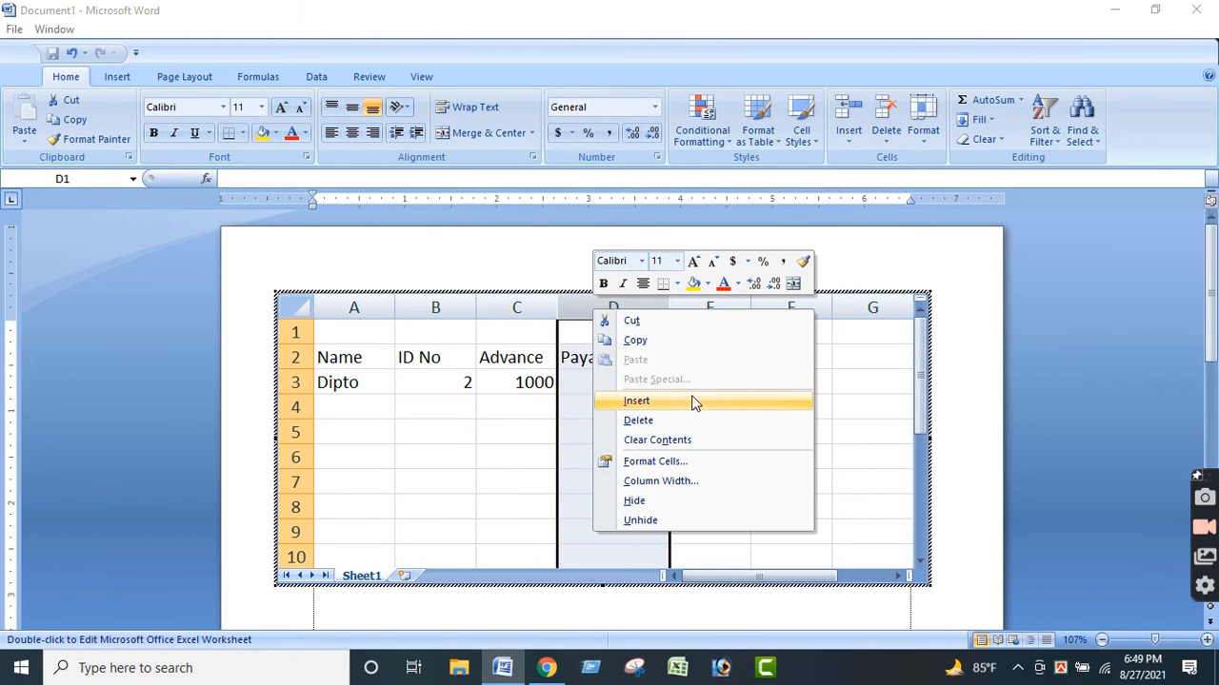
left_click(648, 403)
left_click(679, 490)
Enter the header "Total Salary" in cell D2 and fit column D to its text.
double_click(599, 365)
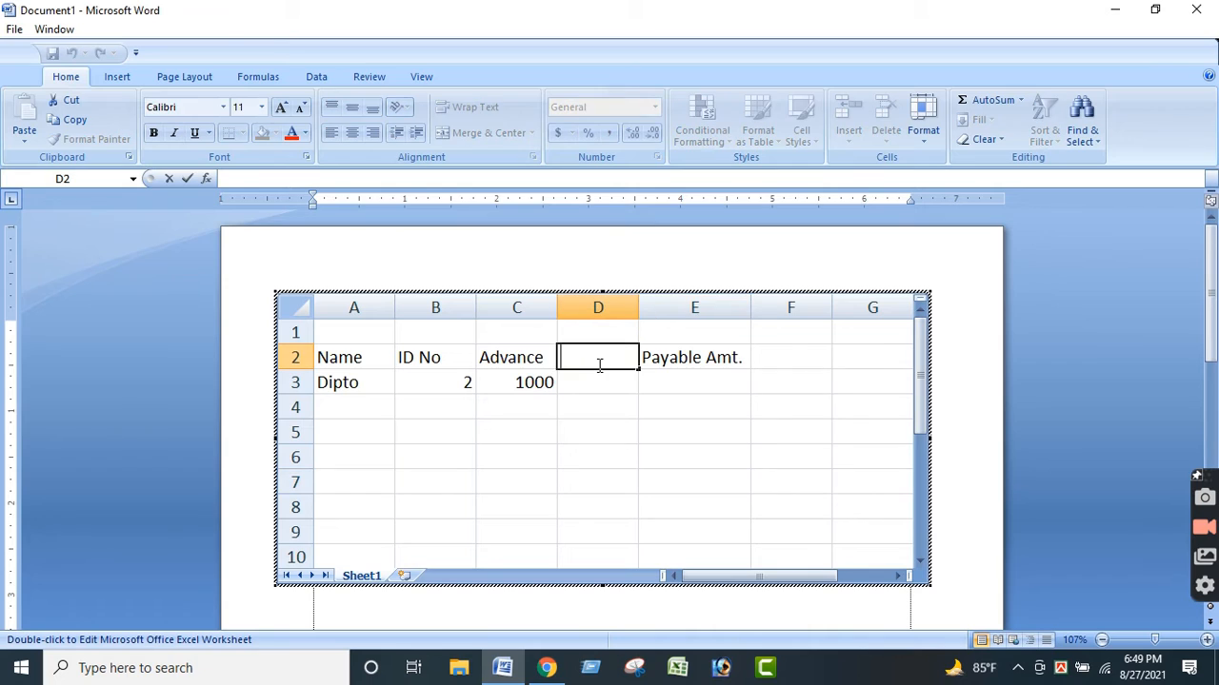
type("Toa")
type("ta")
type("l Sala")
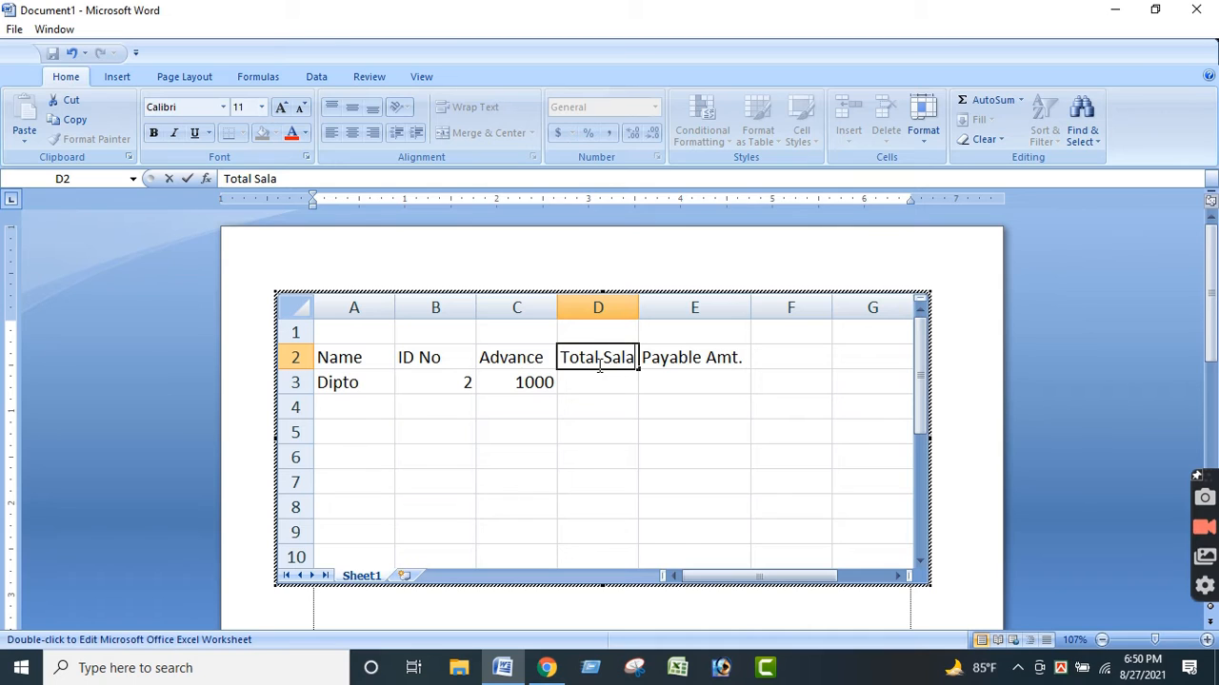
type("ry")
key("Return")
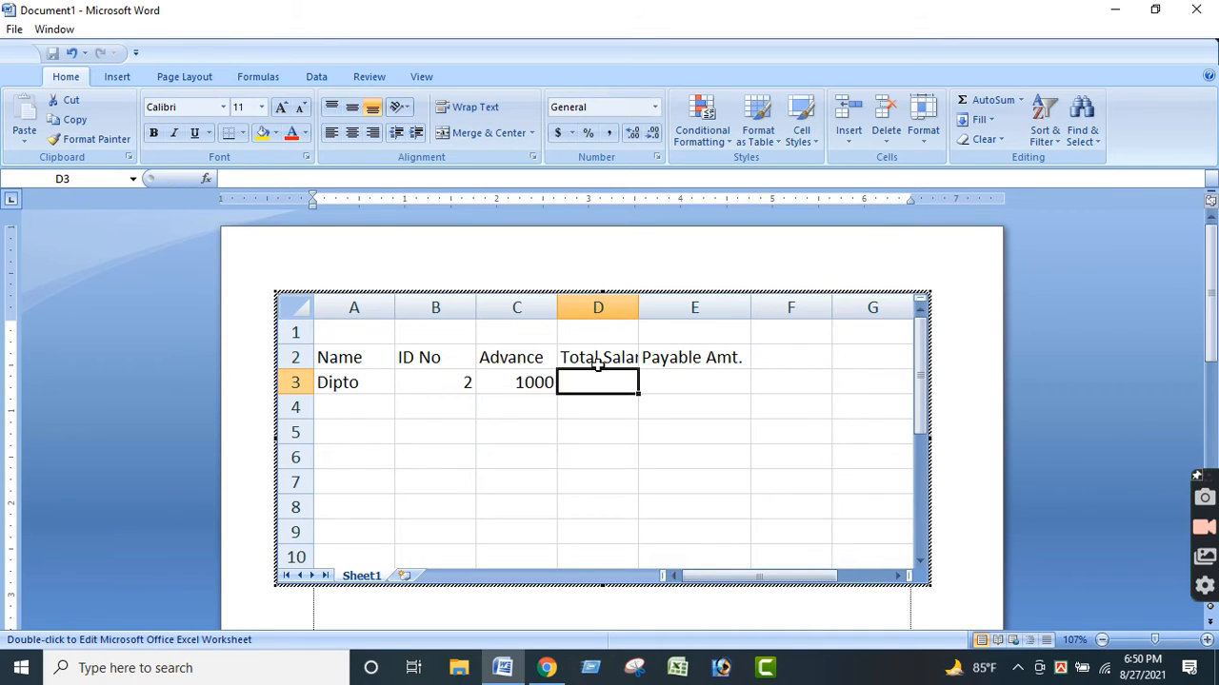
double_click(639, 299)
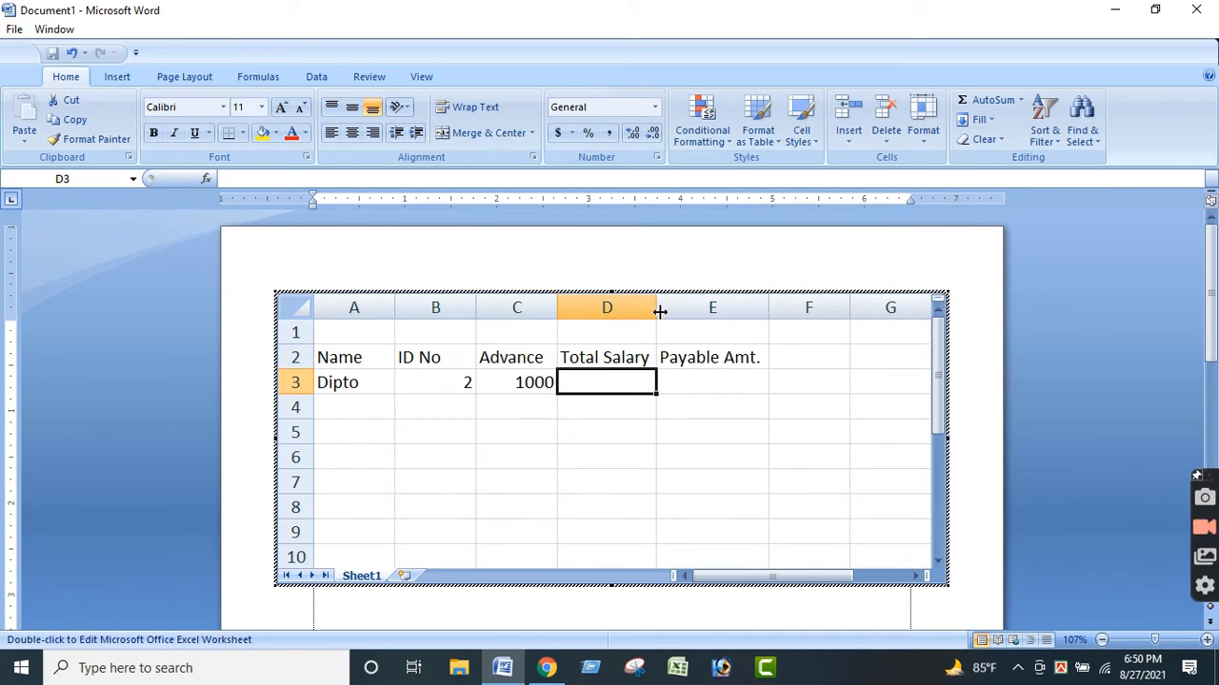
Enter 25000 as the total salary in cell D3.
left_click(712, 462)
left_click(614, 383)
type("25")
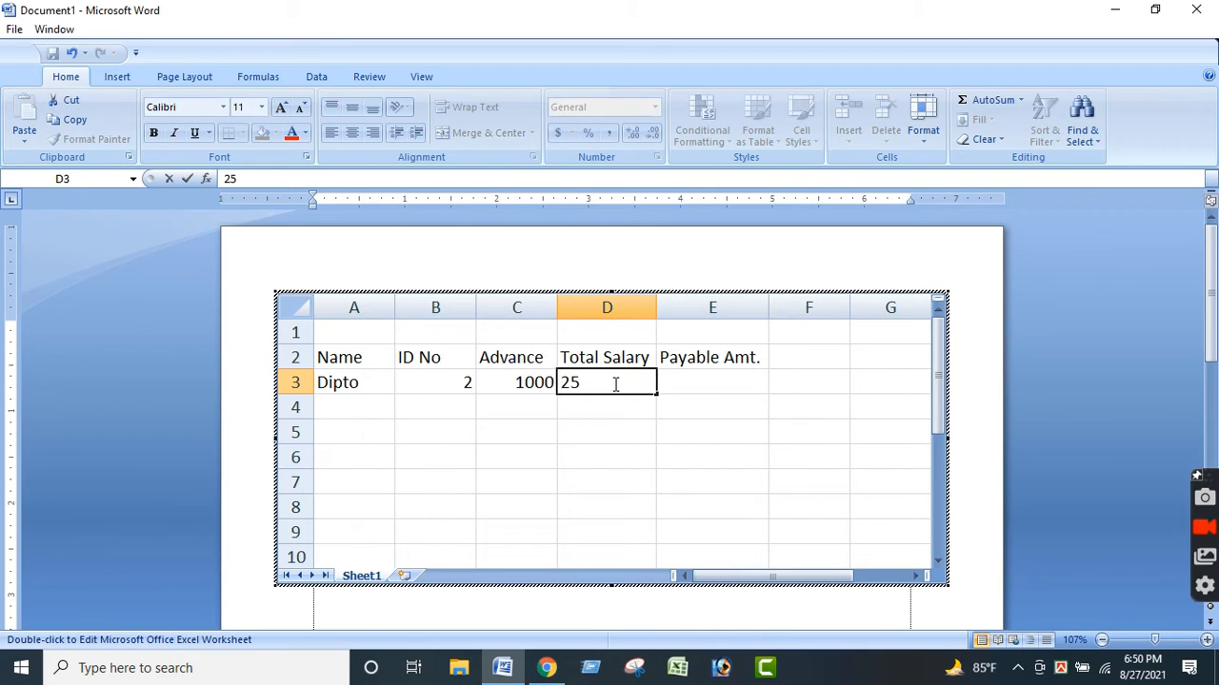
type("000")
key("Return")
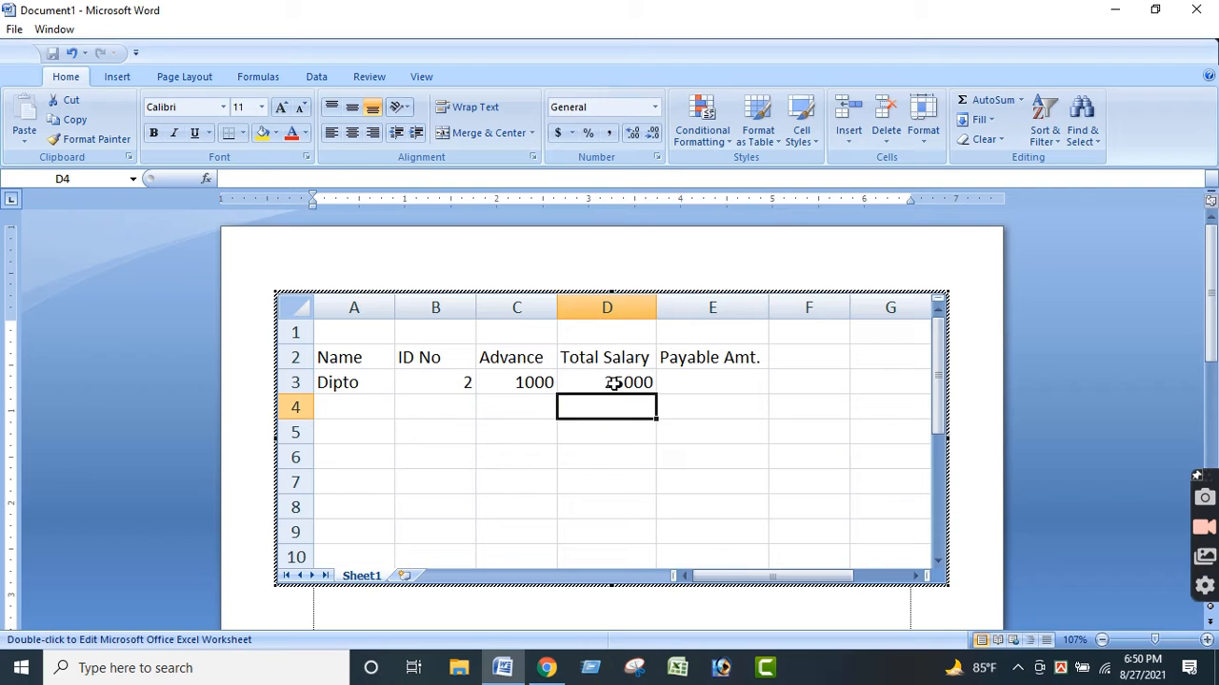
Enter the formula =D3-C3 in cell E3 to subtract the advance from the total salary.
left_click(698, 384)
type("=")
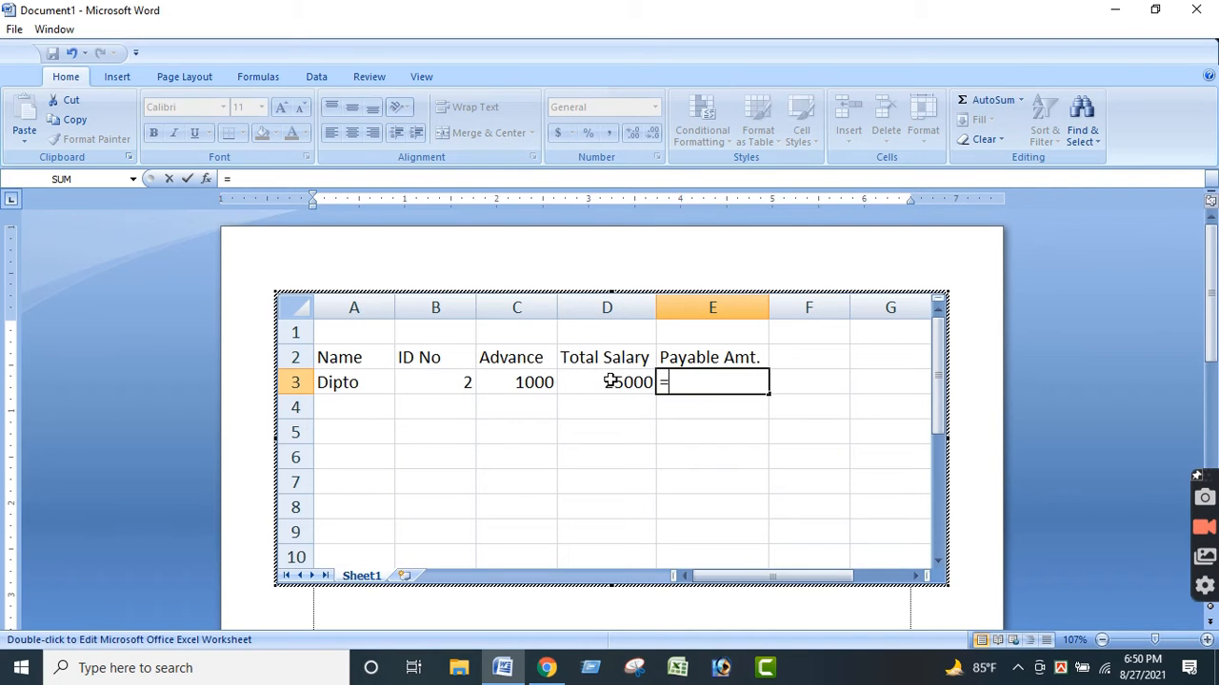
left_click(608, 381)
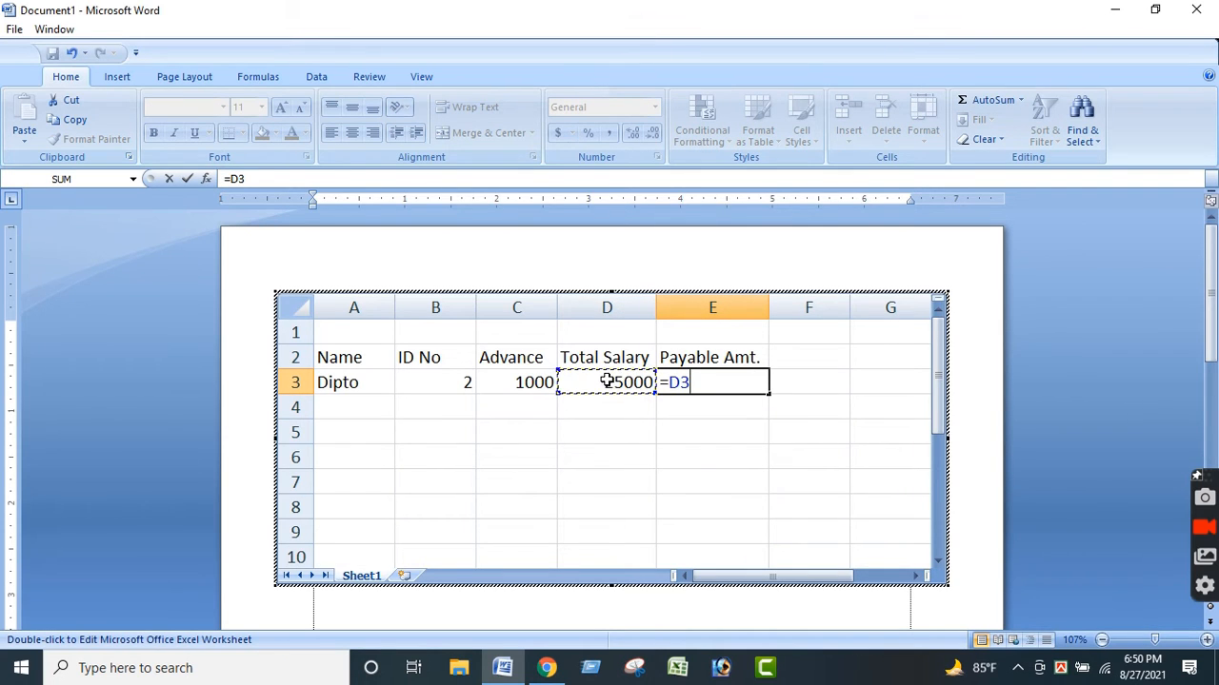
type("-")
left_click(530, 383)
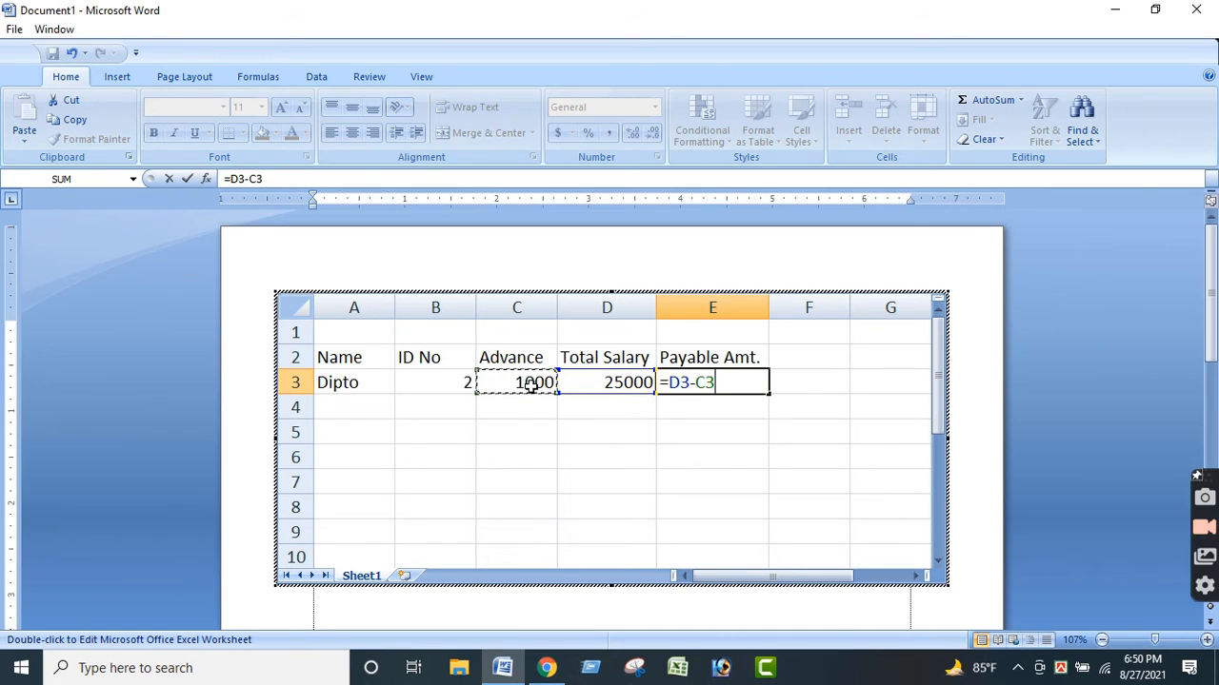
key("Return")
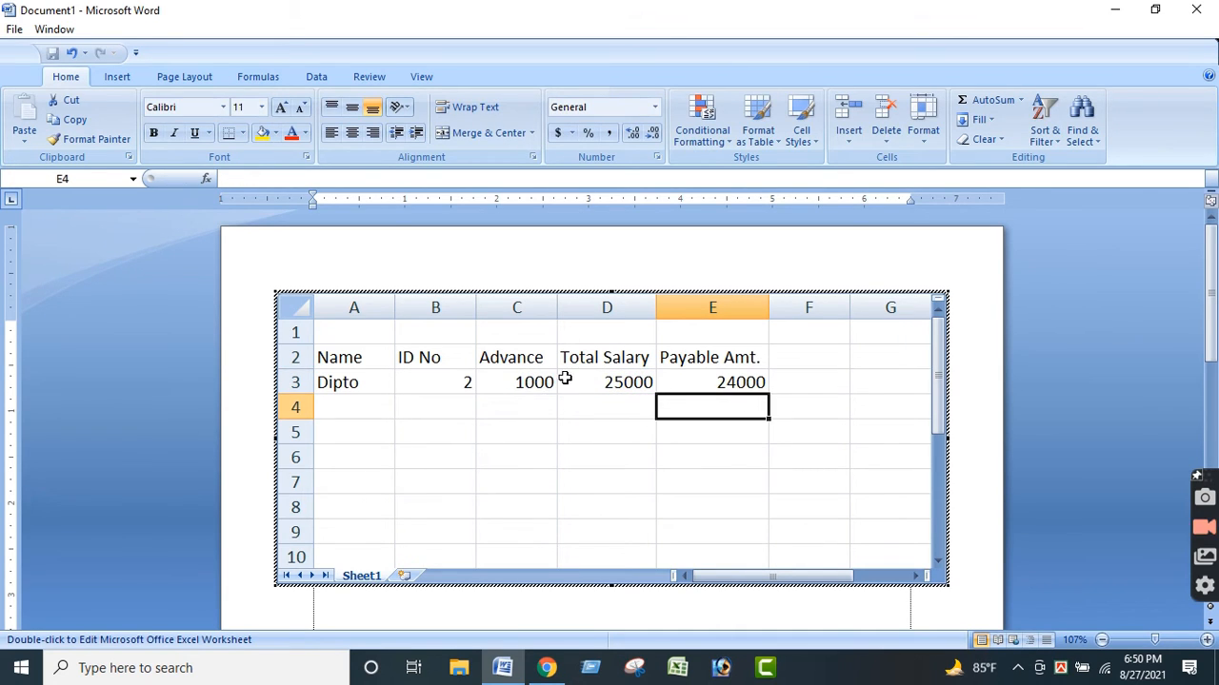
Change the advance in cell C3 to 10000.
double_click(543, 384)
type("0")
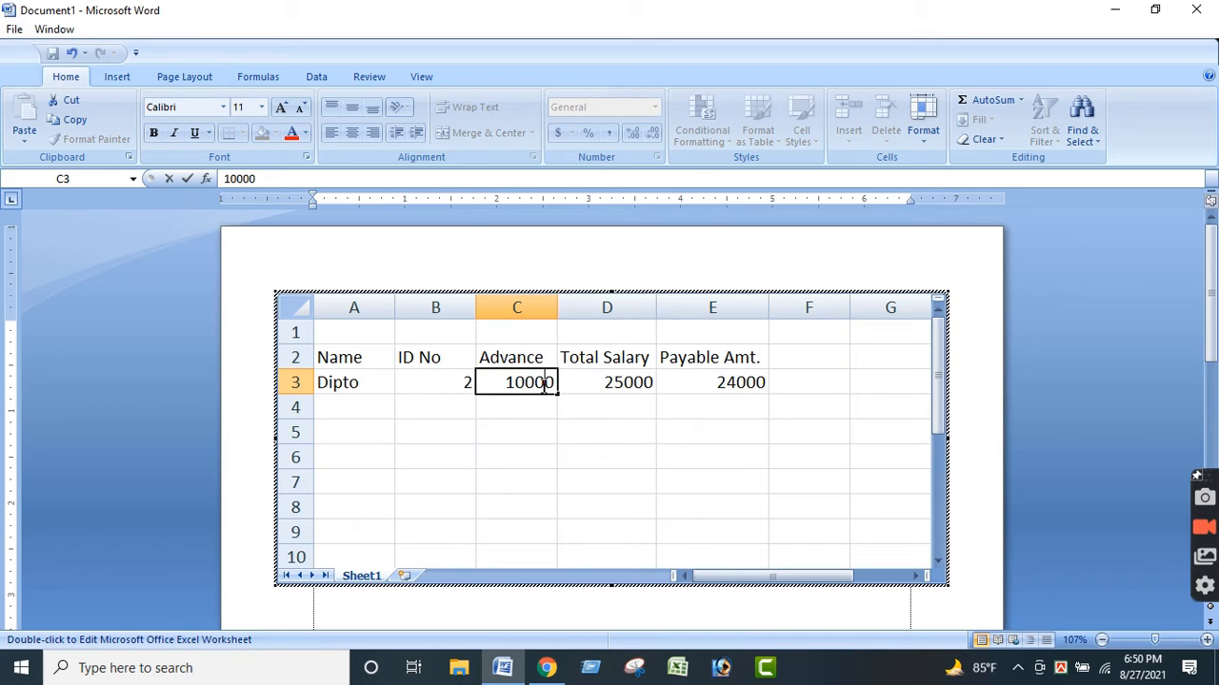
key("Return")
left_click(748, 467)
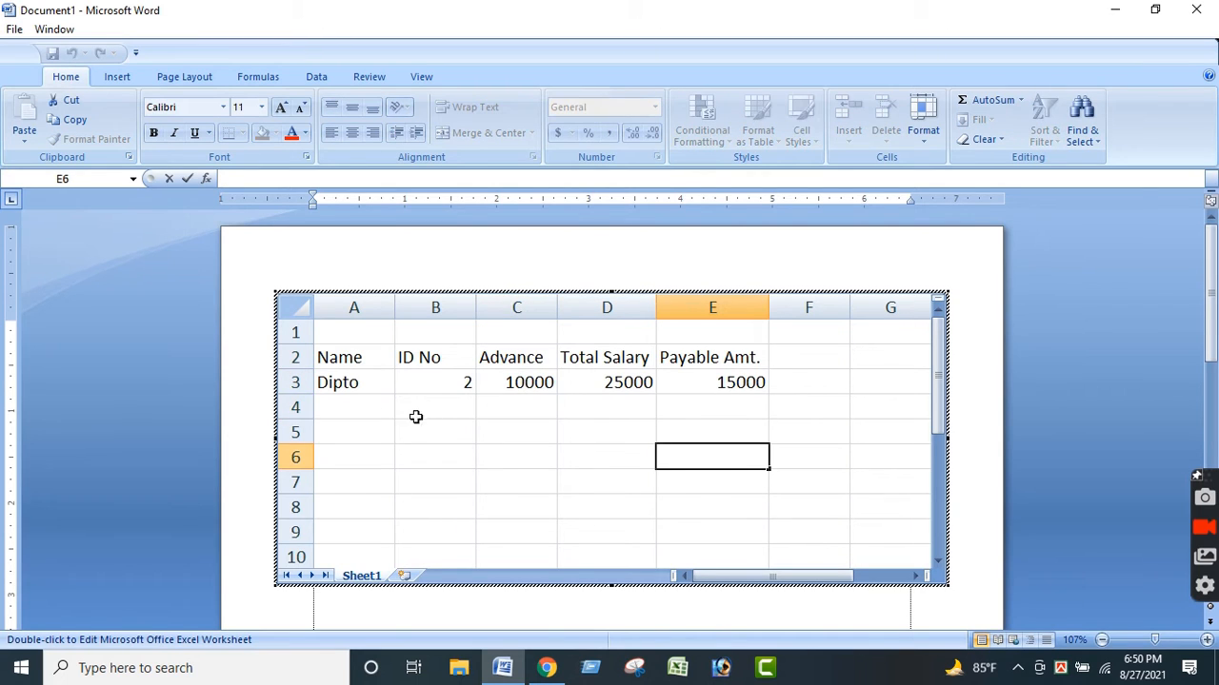
left_click(341, 407)
left_click(599, 459)
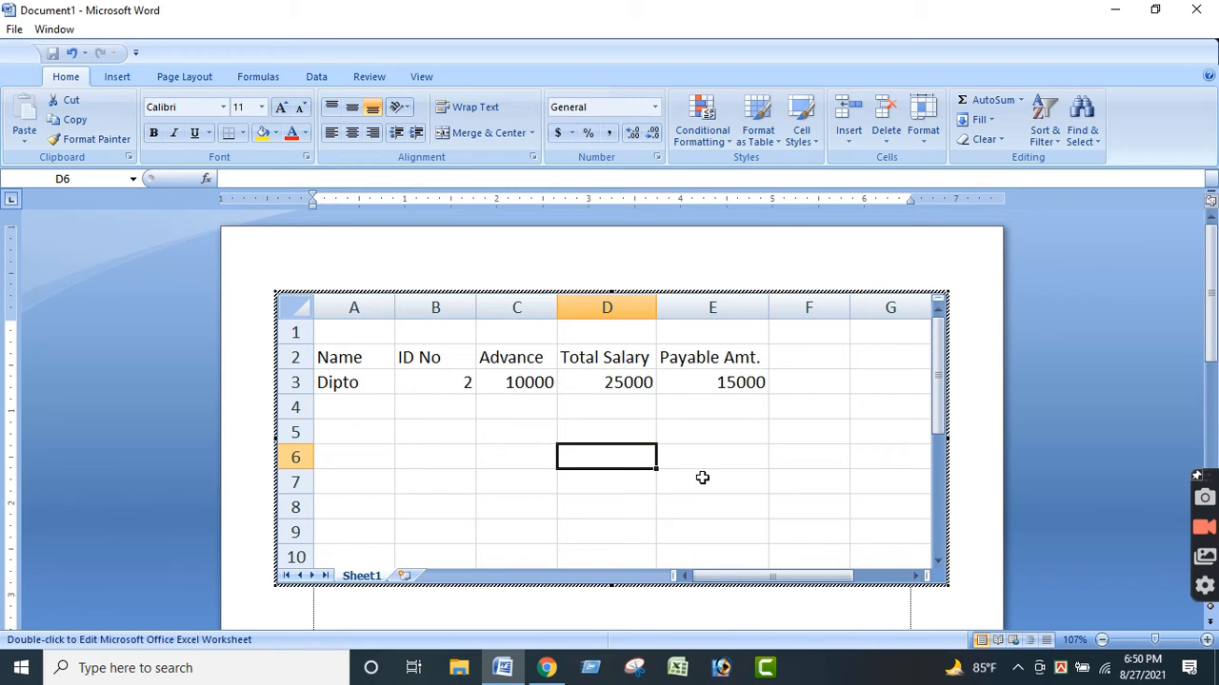
scroll(796, 501, "down", 3)
scroll(795, 500, "up", 3)
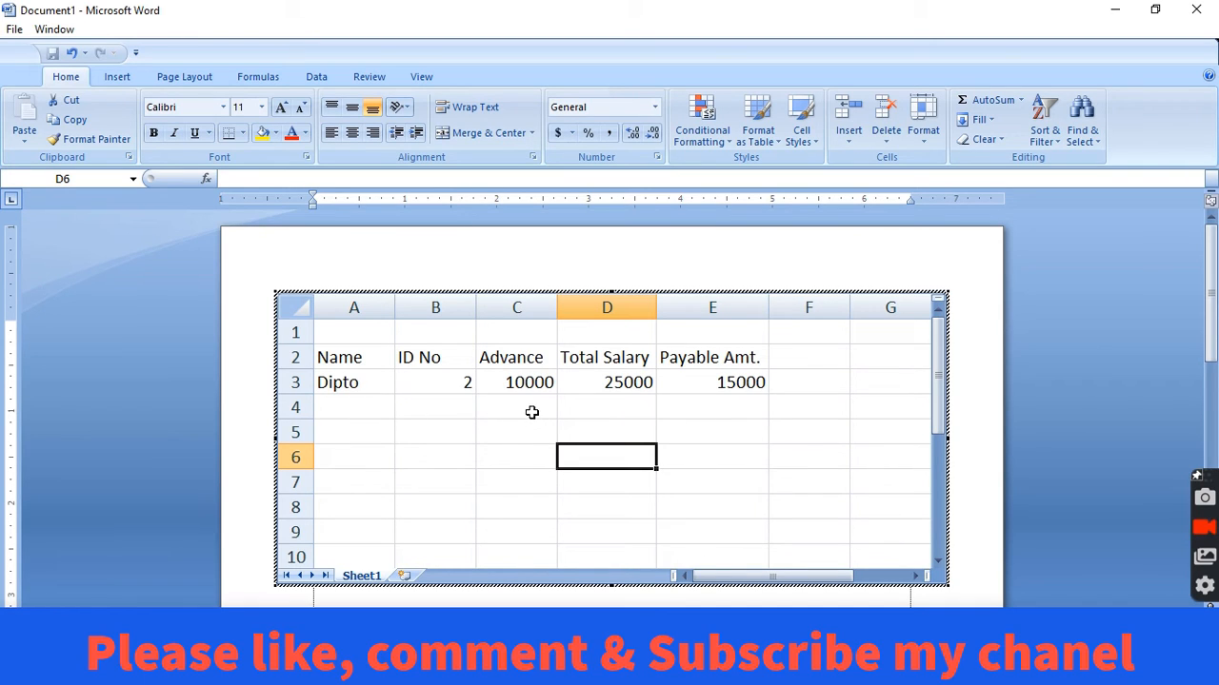
Enter total salaries of 60000, 40000 and 50000 in cells D4 to D6.
left_click(614, 410)
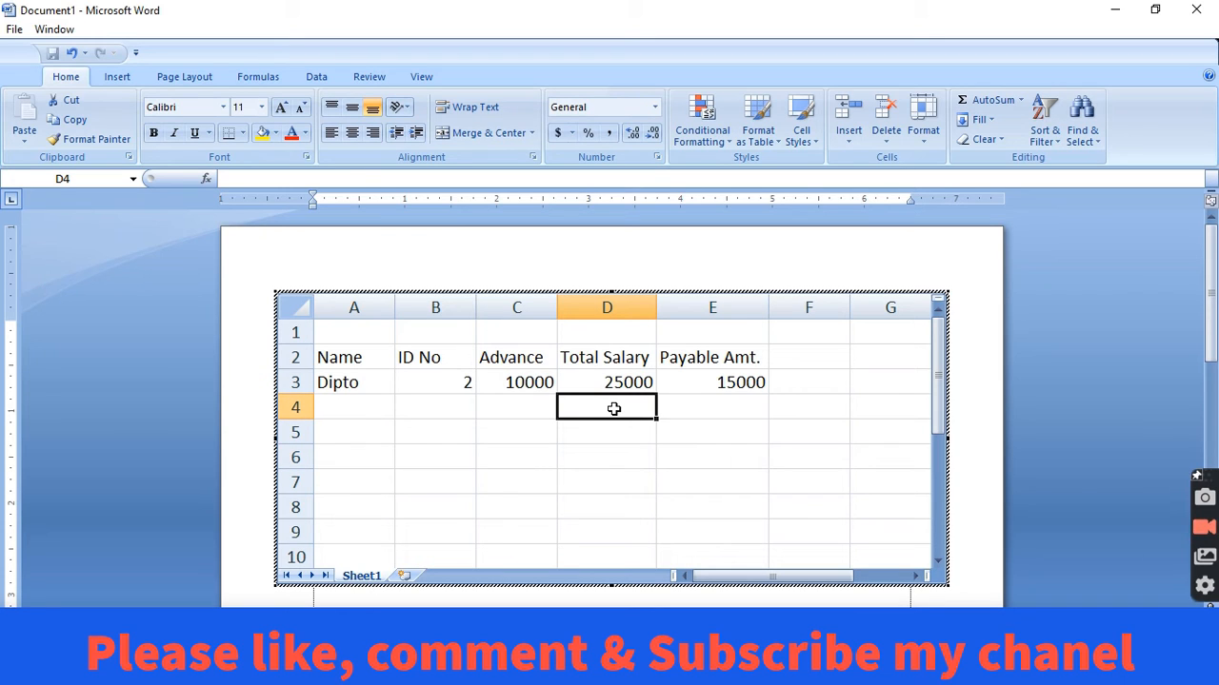
type("60000")
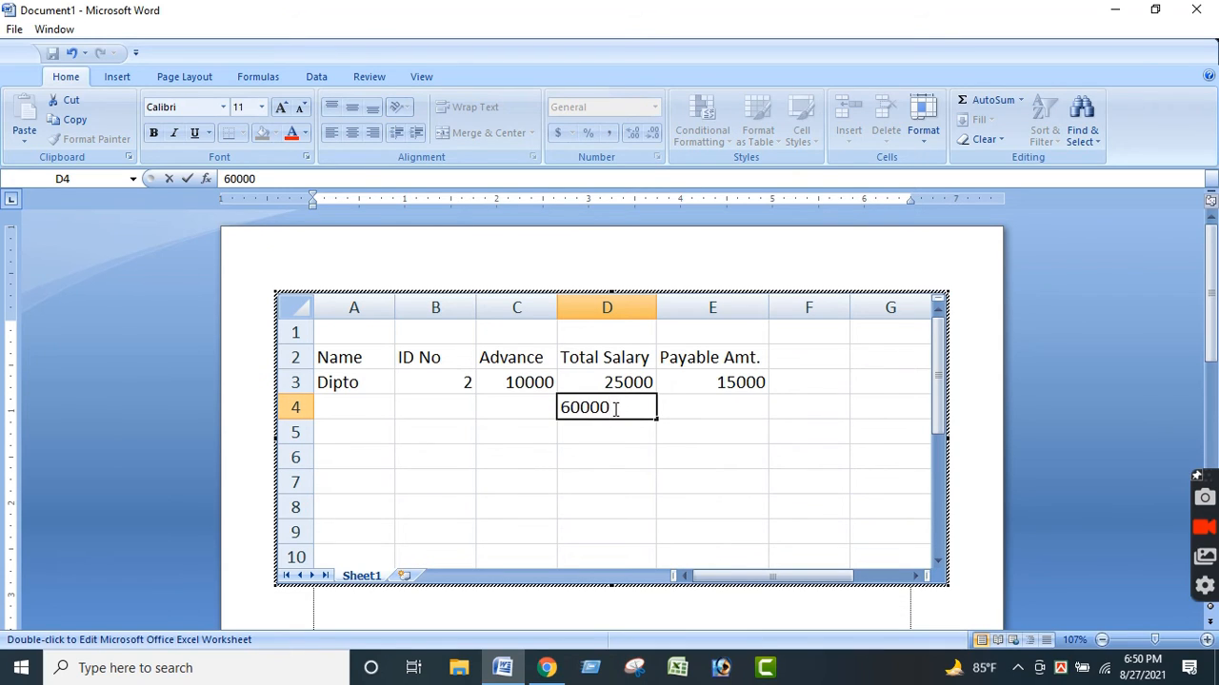
key("Return")
type("4000")
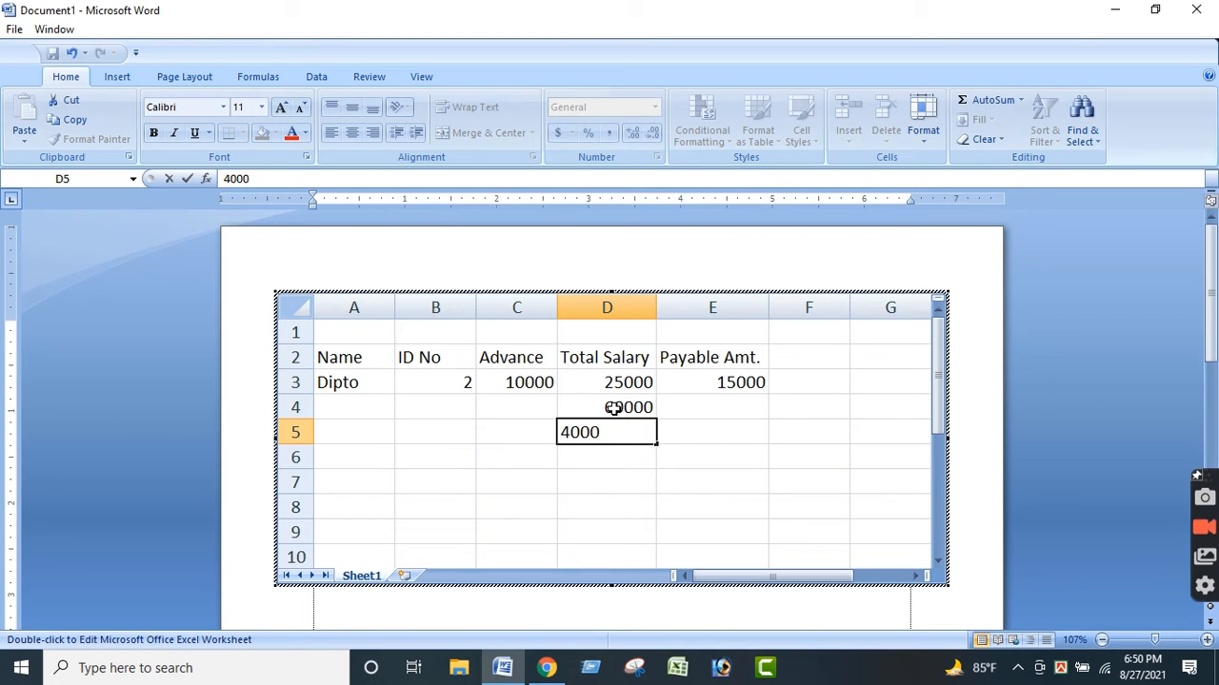
type("0")
key("Return")
type("5")
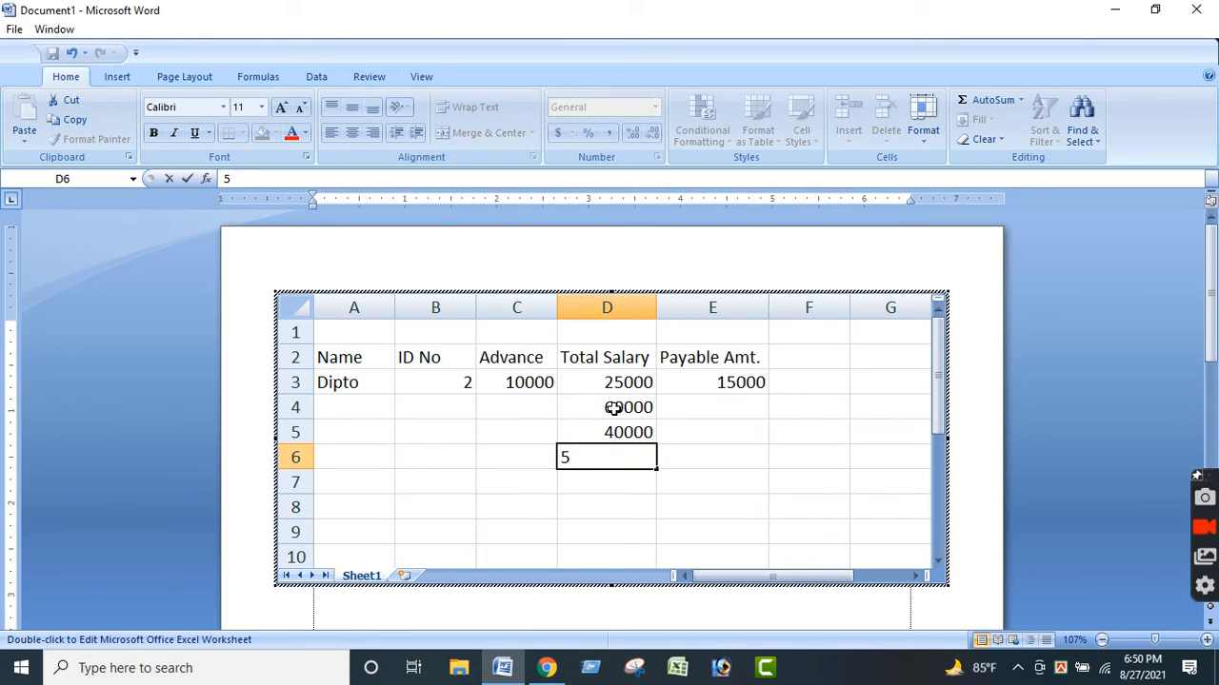
type("0000")
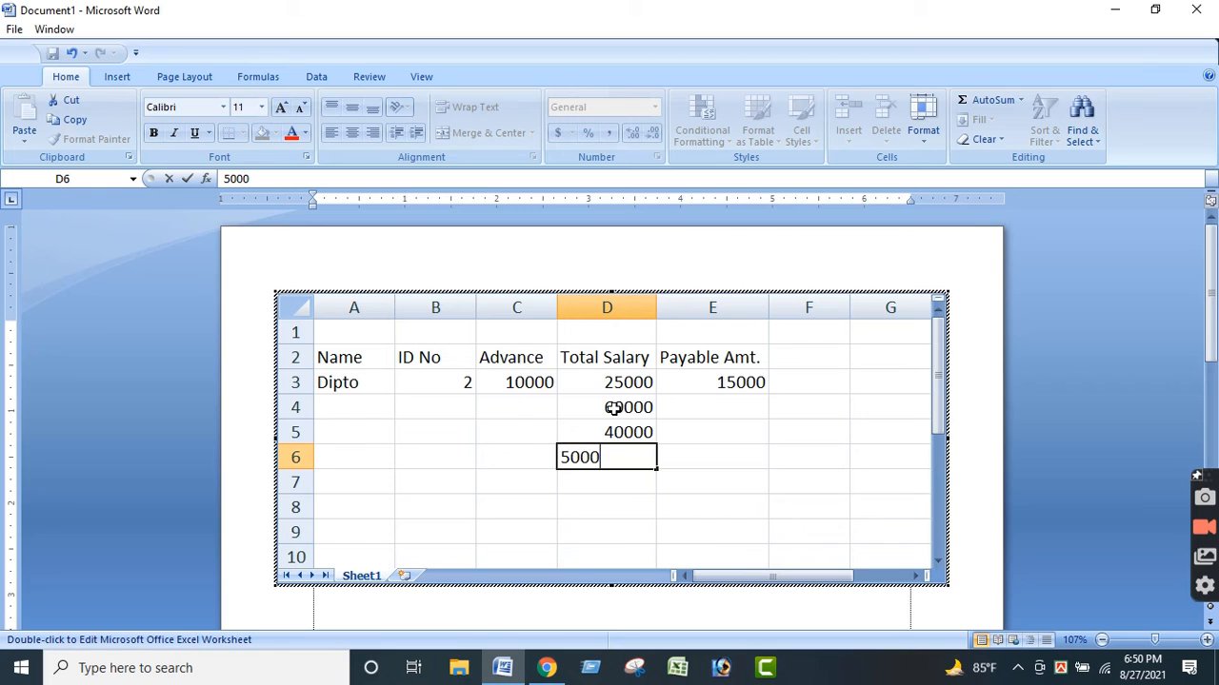
key("Return")
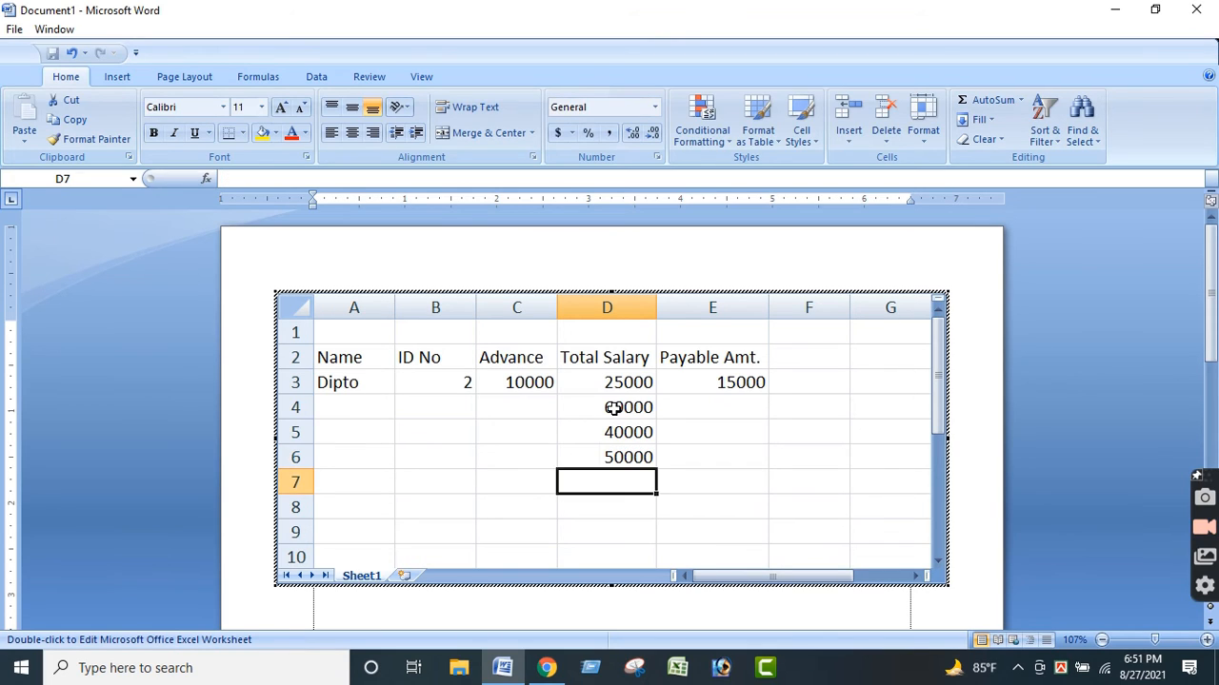
Fill the Payable Amt. formula from cell E3 down to E6.
left_click(712, 410)
left_click(765, 386)
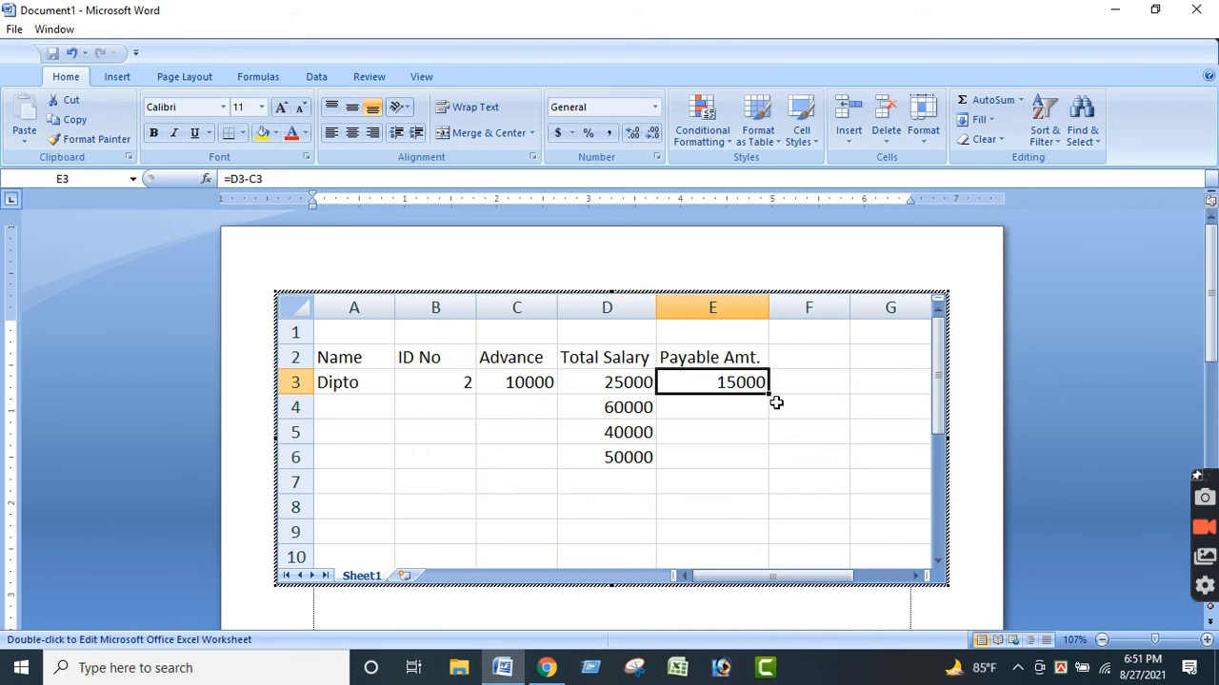
left_click_drag(769, 396, 775, 461)
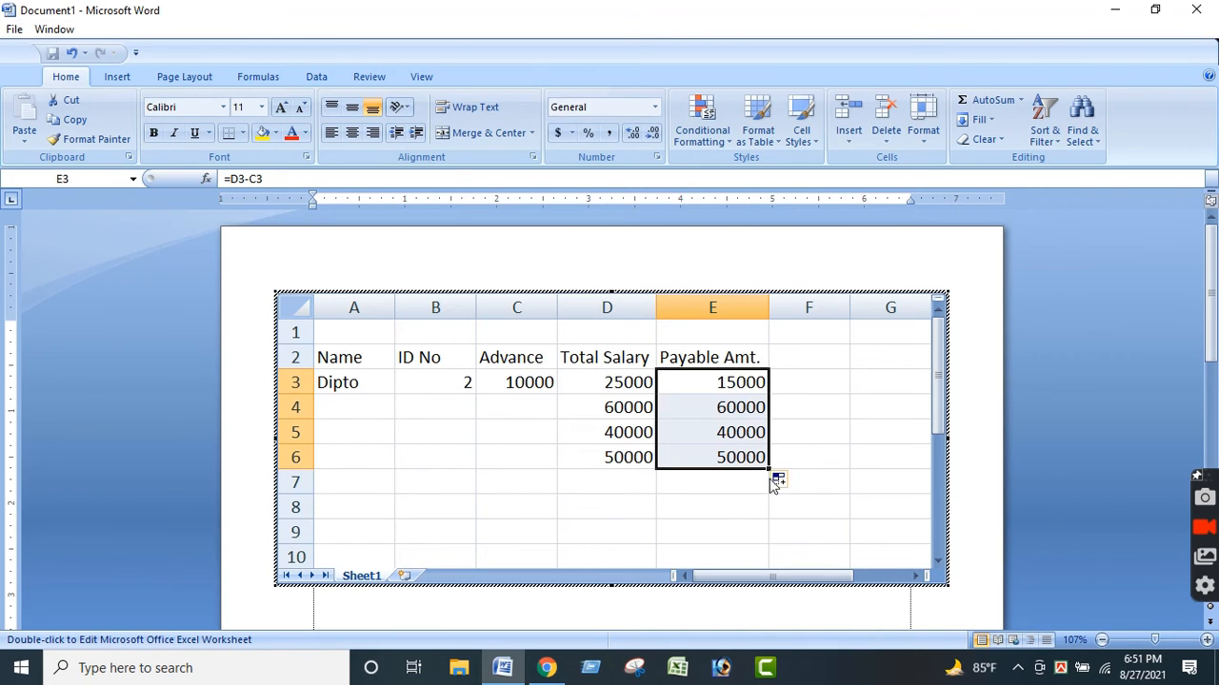
left_click(724, 488)
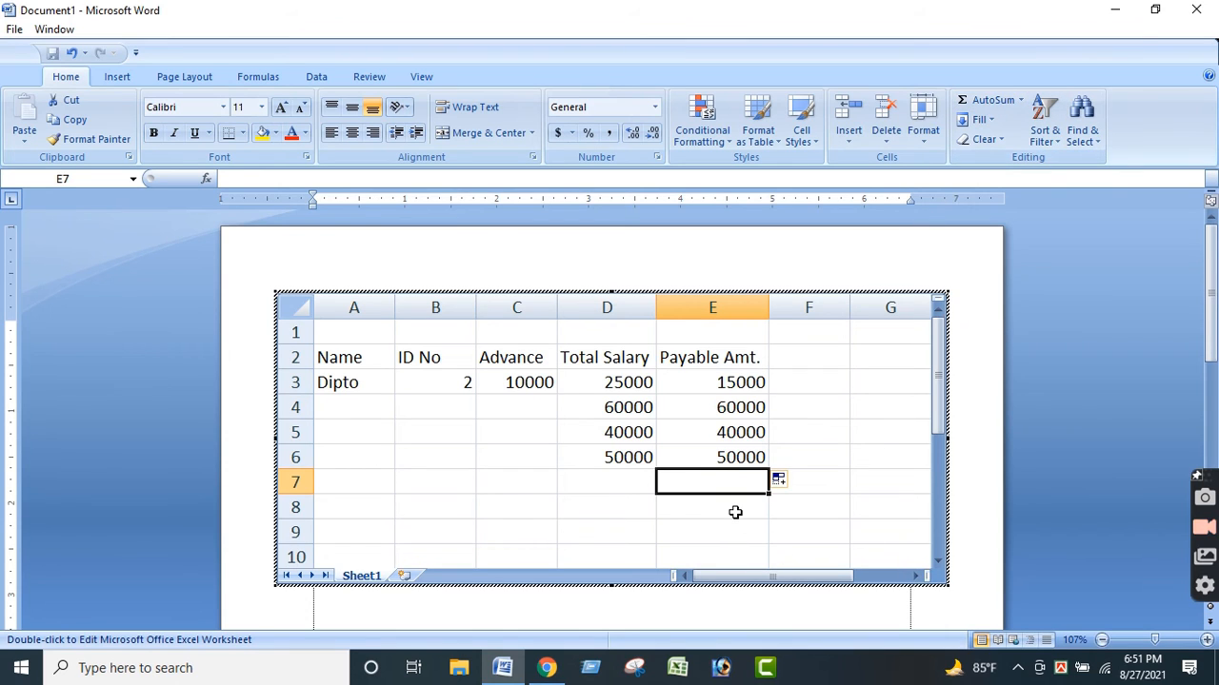
Add up the payable amounts E3:E6 in cell E7 with AutoSum.
left_click(726, 507)
double_click(723, 483)
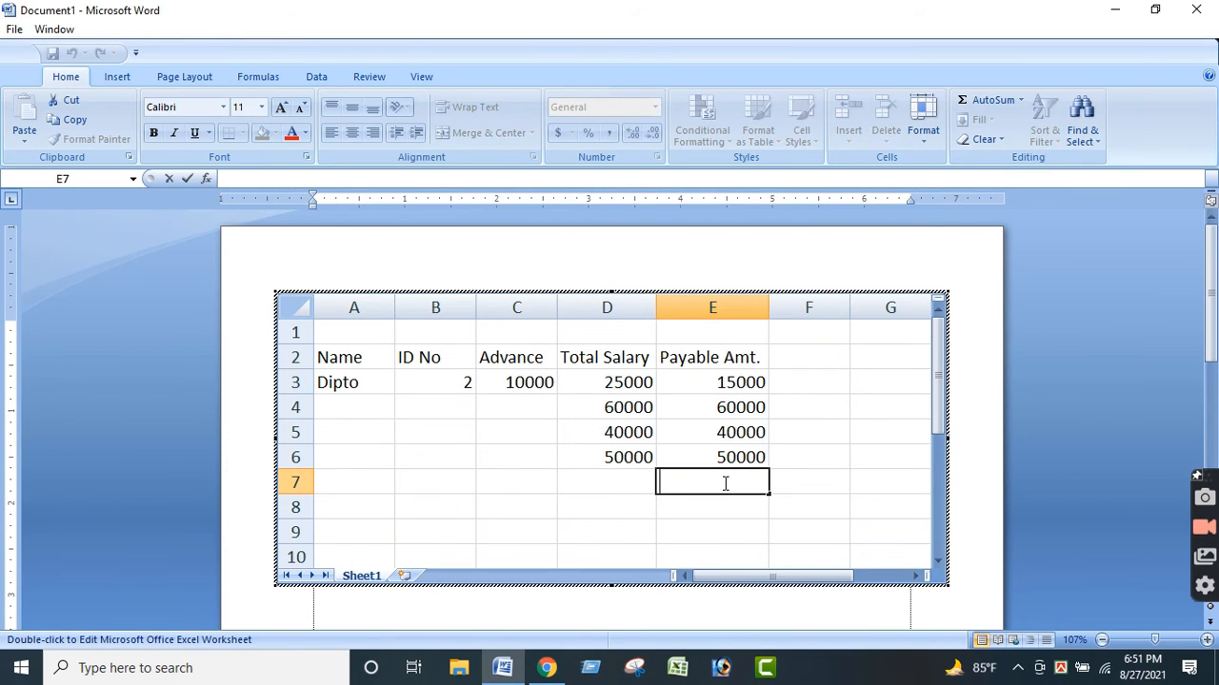
left_click(690, 524)
left_click(713, 482)
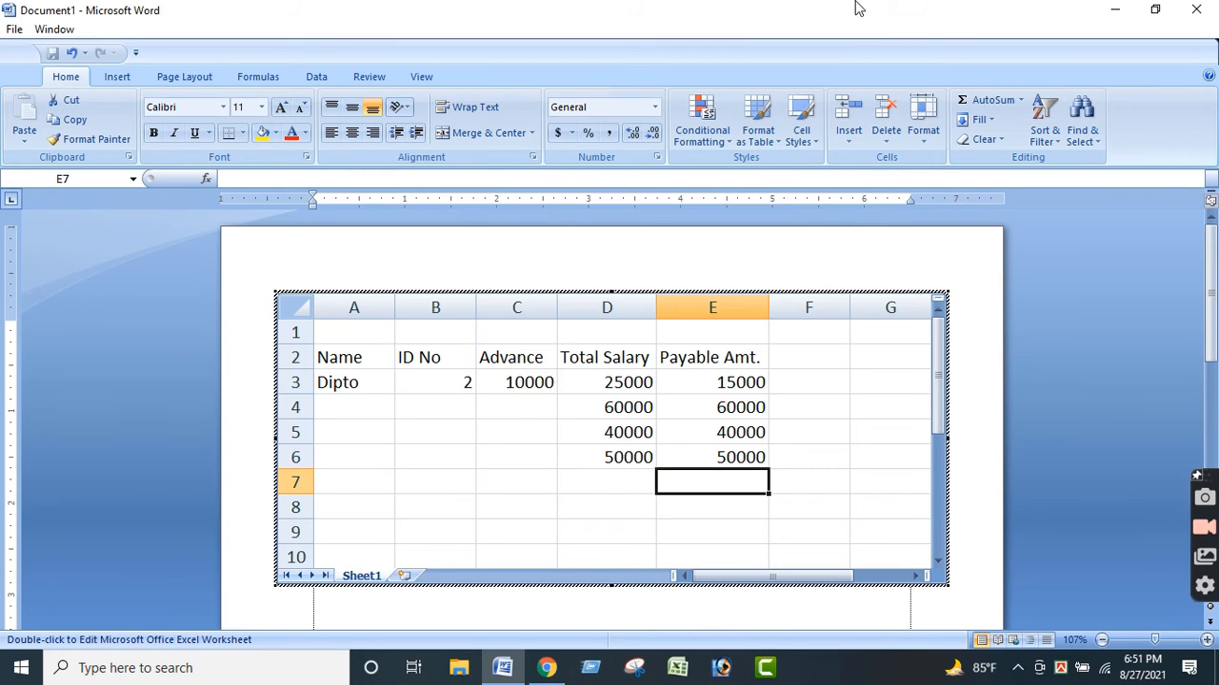
left_click(990, 100)
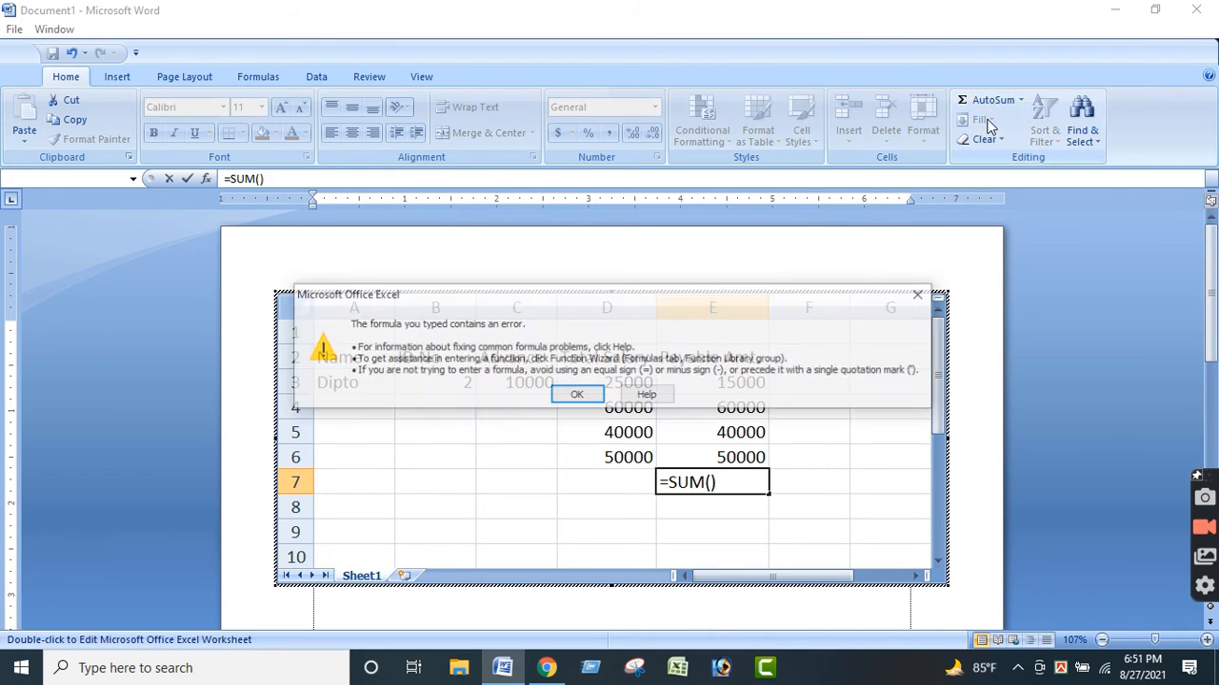
left_click(577, 394)
left_click_drag(739, 382, 739, 456)
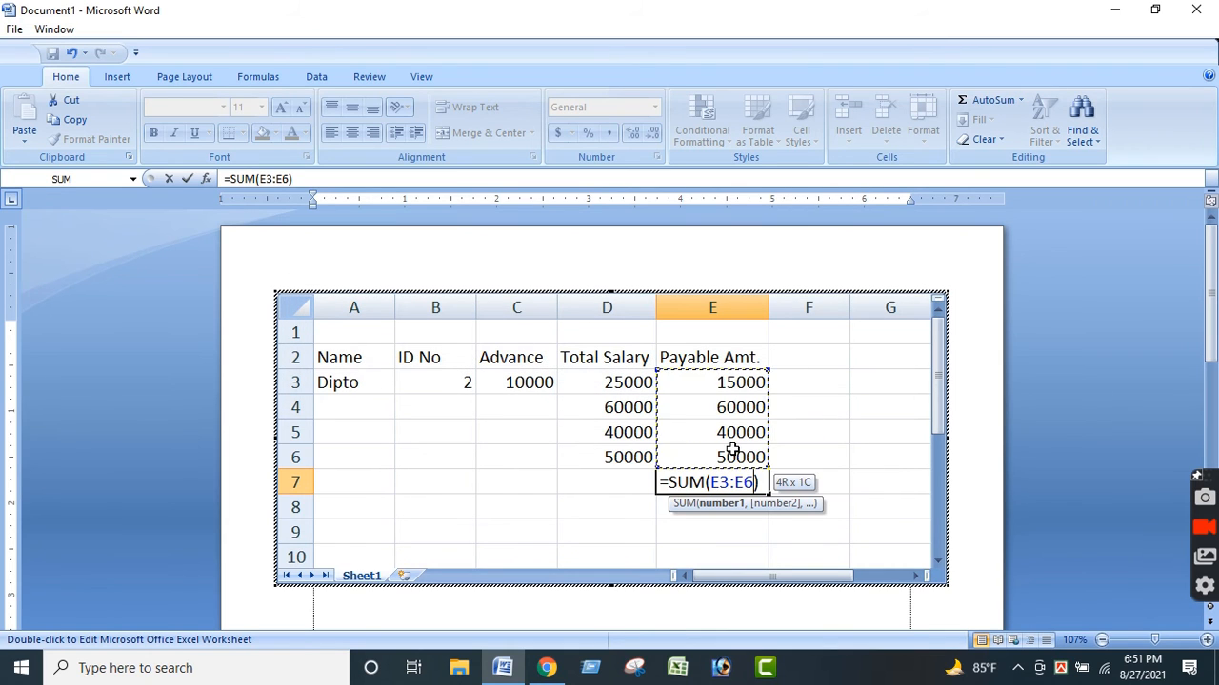
key("Return")
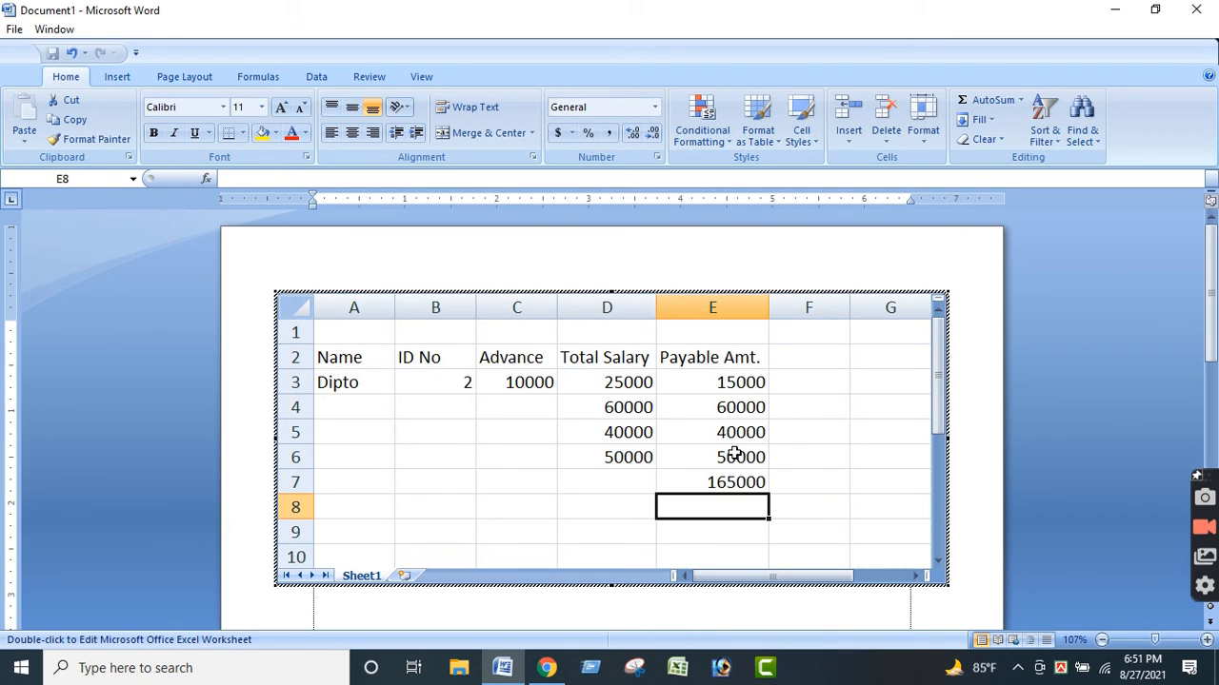
Make the sum in cell E7 bold.
left_click(728, 482)
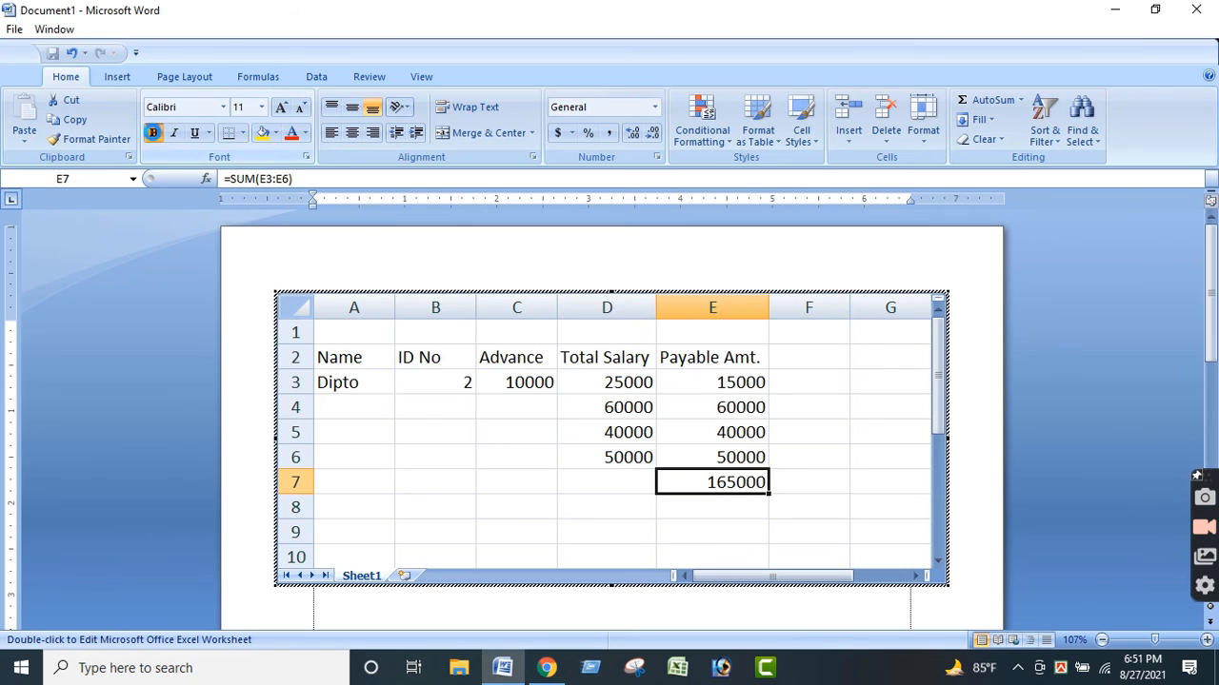
left_click(153, 132)
left_click(575, 492)
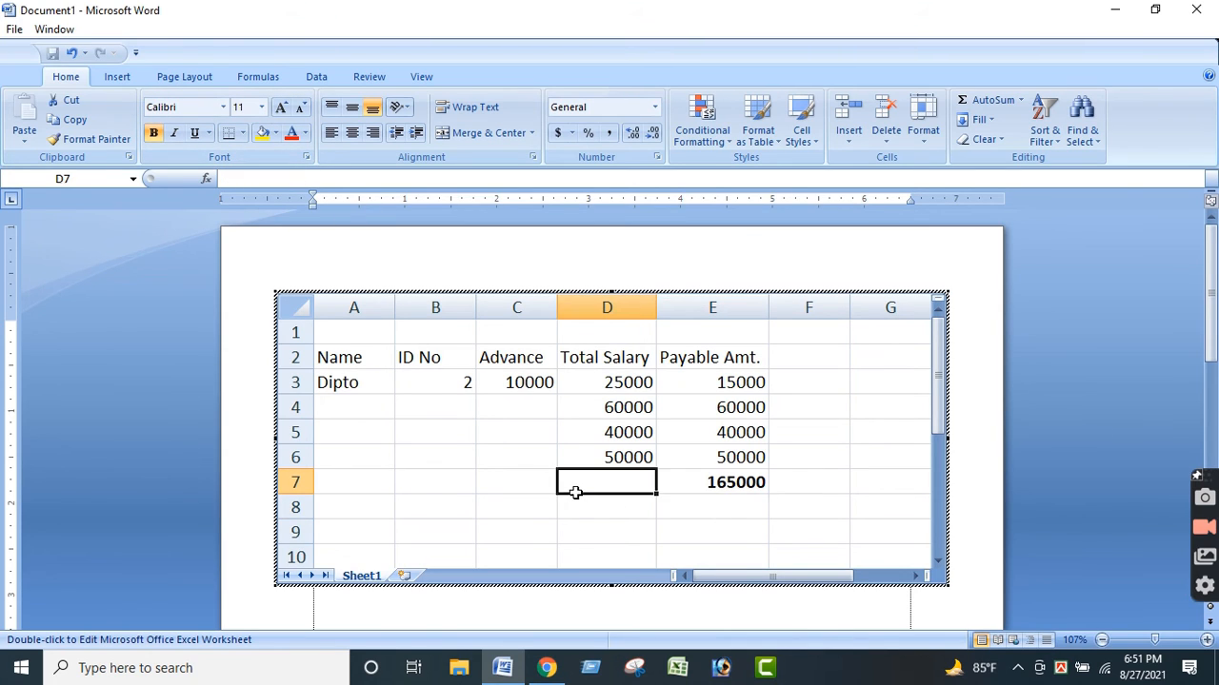
Apply all borders to the table range A2:E7.
left_click_drag(380, 354, 713, 481)
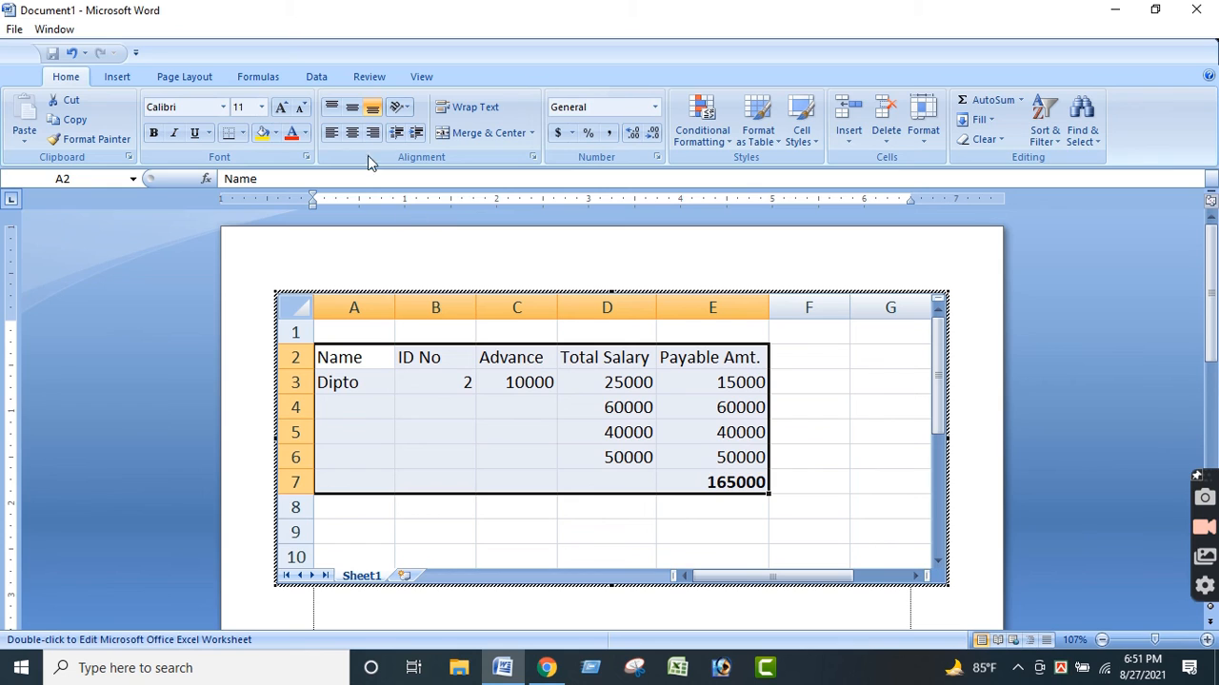
left_click(243, 134)
left_click(273, 275)
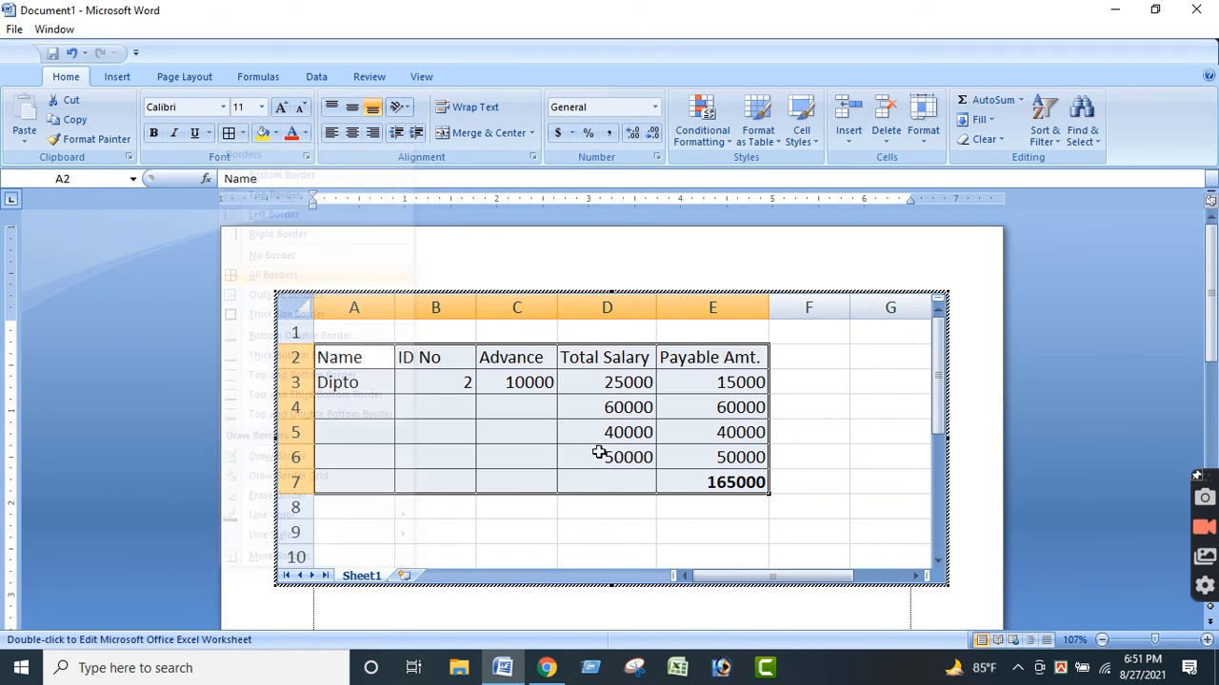
left_click(614, 514)
Give the sum cell E7 a bottom double border.
left_click(740, 483)
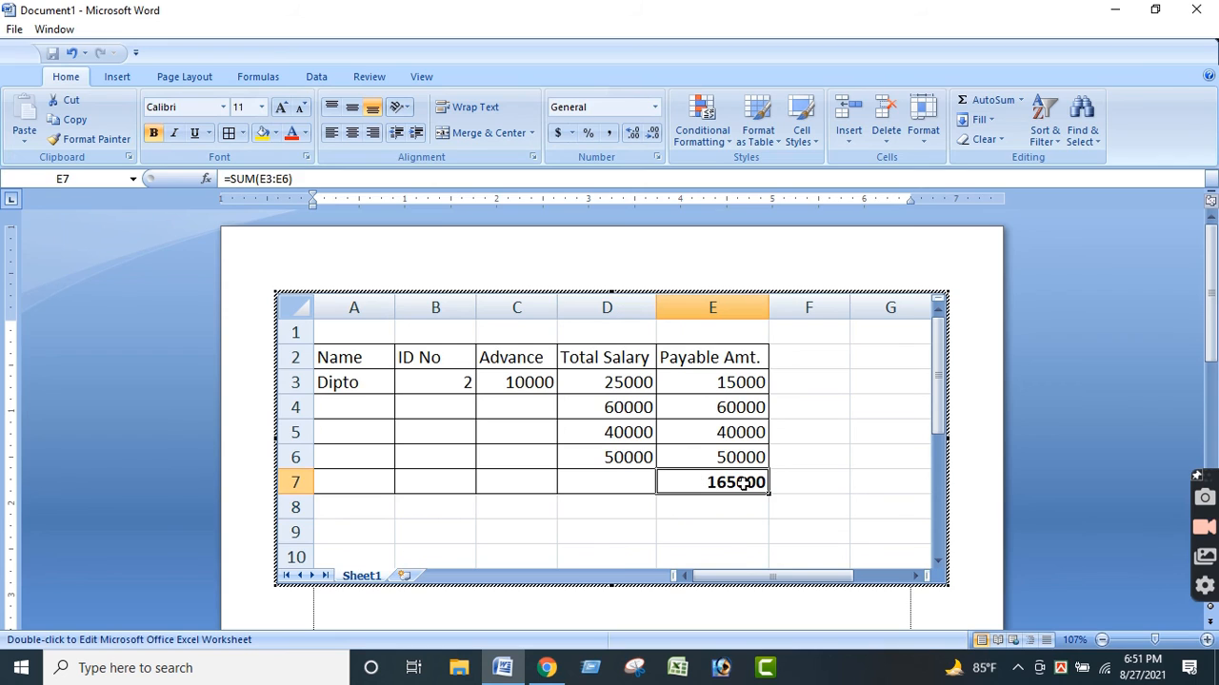
left_click(709, 515)
left_click(716, 483)
left_click(243, 135)
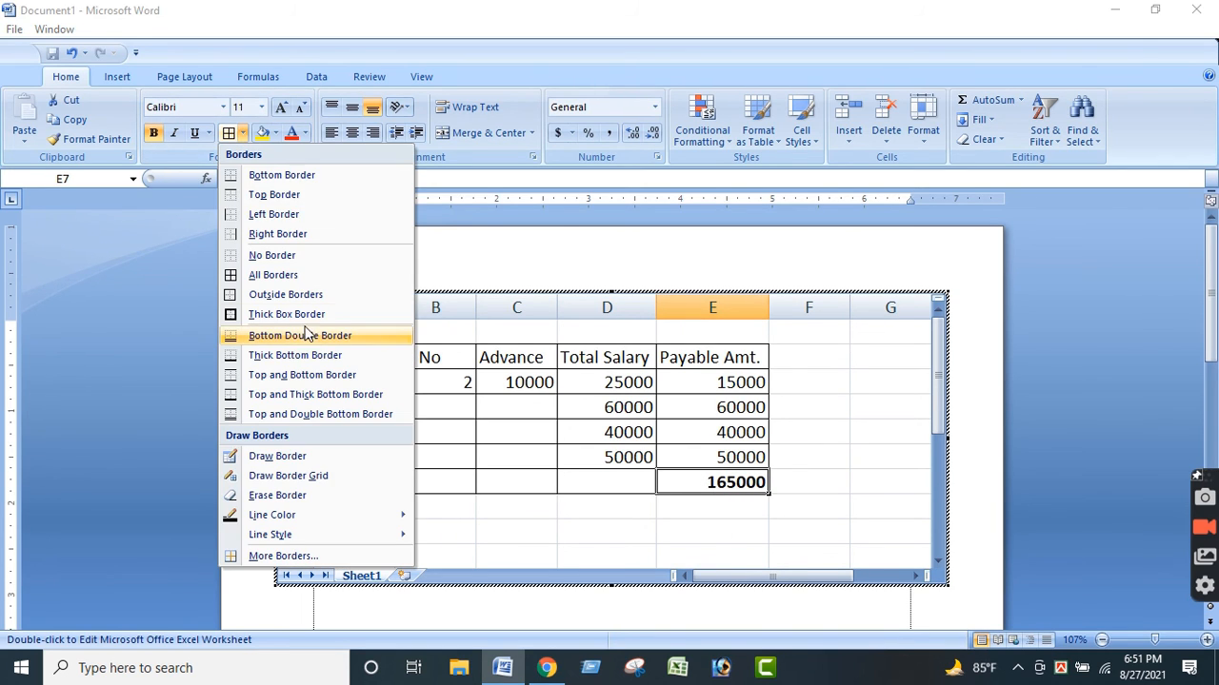
left_click(295, 336)
key("Right")
key("Right")
Merge and center cells A7:D7 and enter "Total" in the merged cell.
left_click(592, 483)
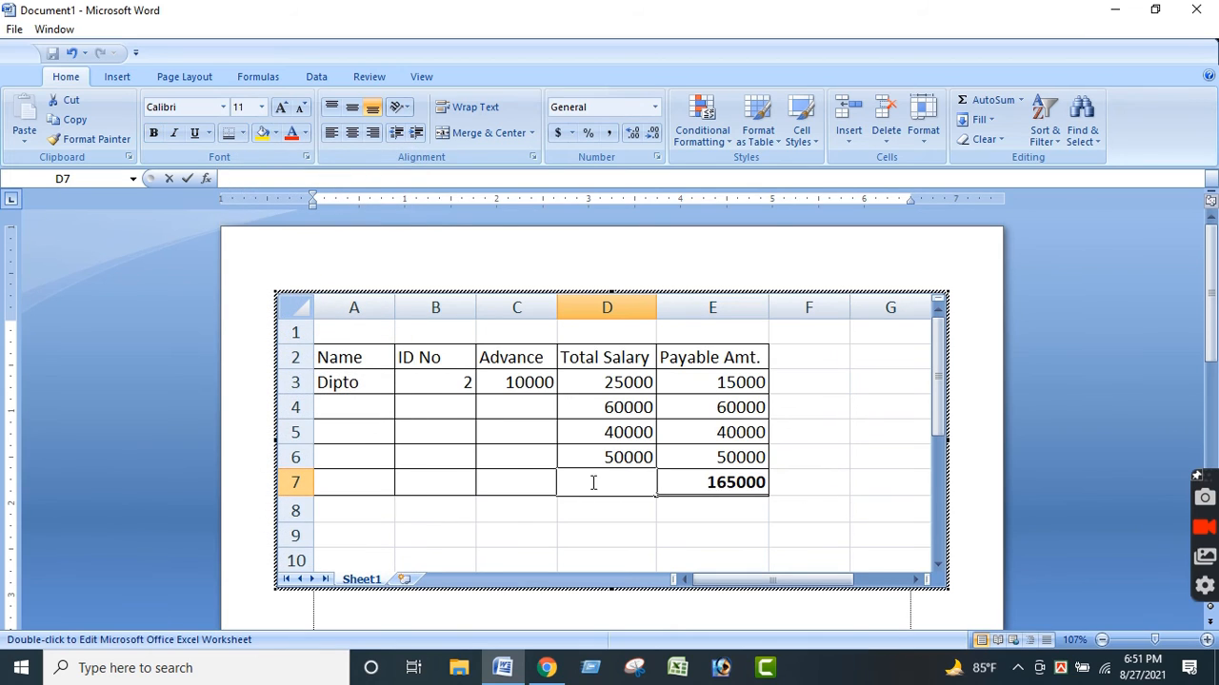
left_click(552, 512)
left_click_drag(385, 488, 563, 484)
left_click(481, 136)
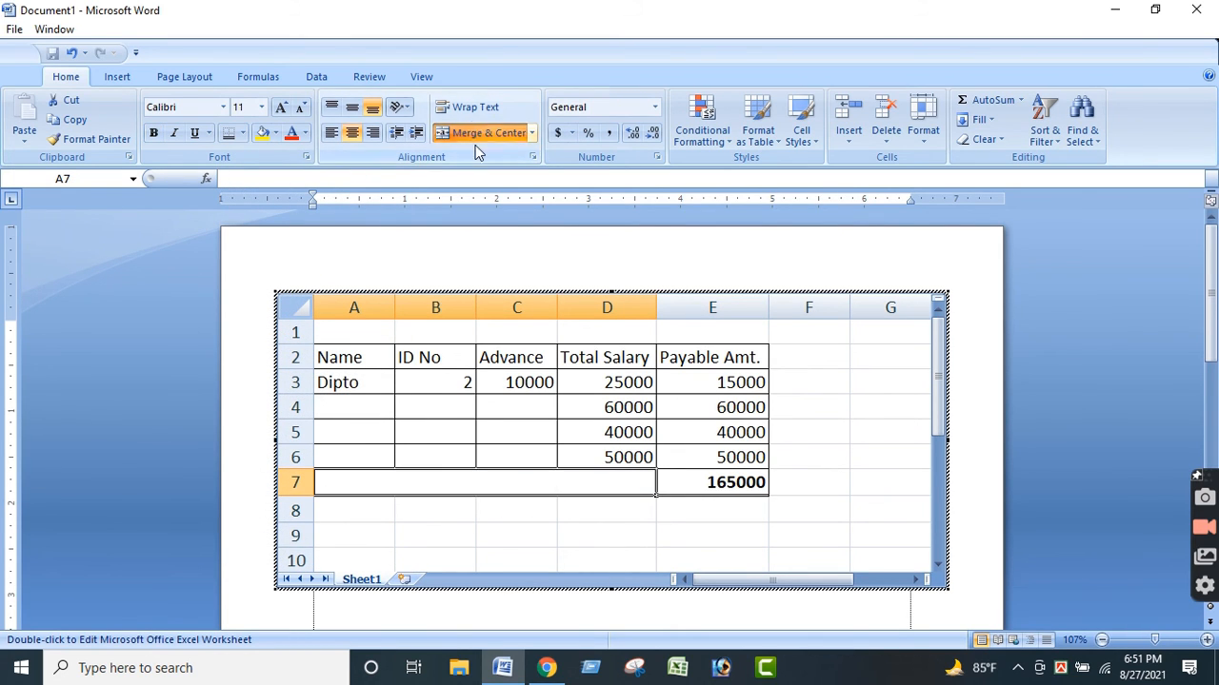
left_click(584, 540)
left_click(534, 472)
type("Total")
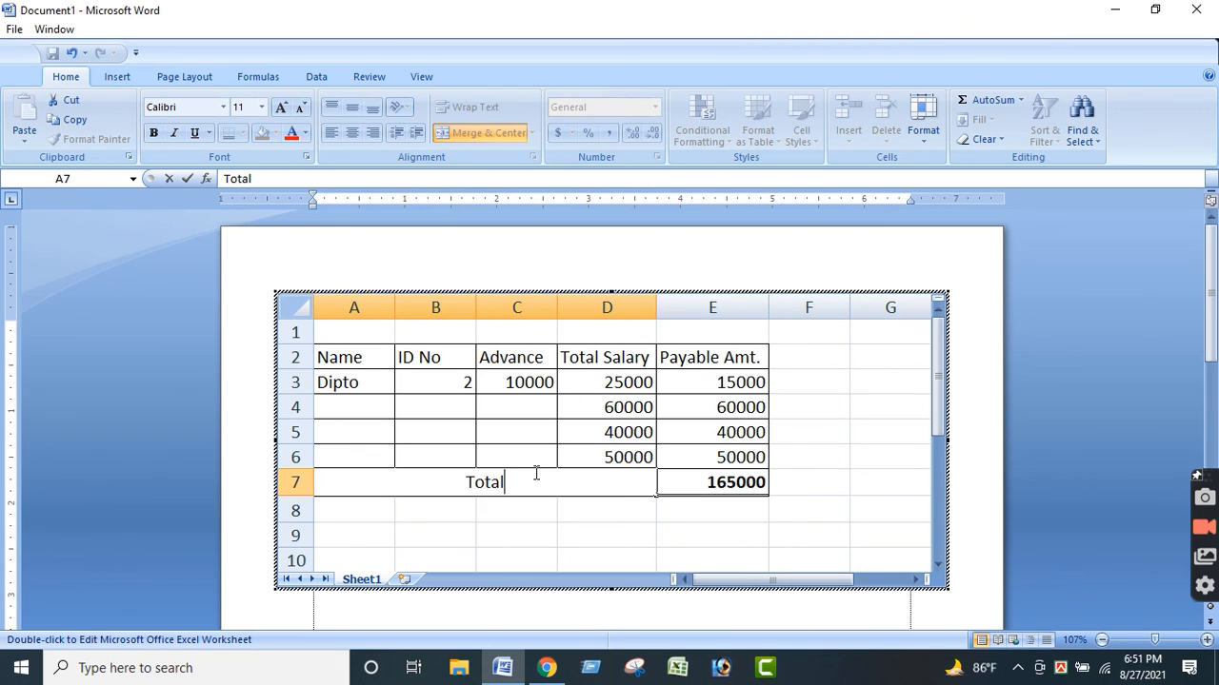
key("Return")
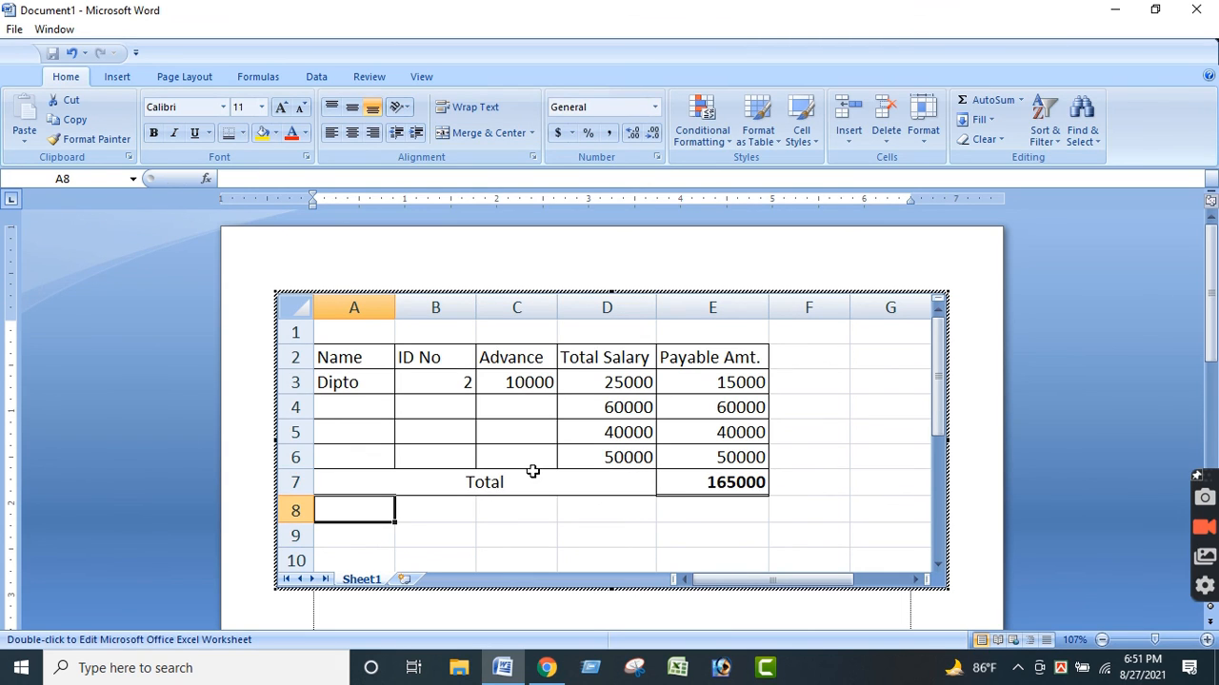
Merge and center cells A1:E1 above the table headers.
left_click(379, 325)
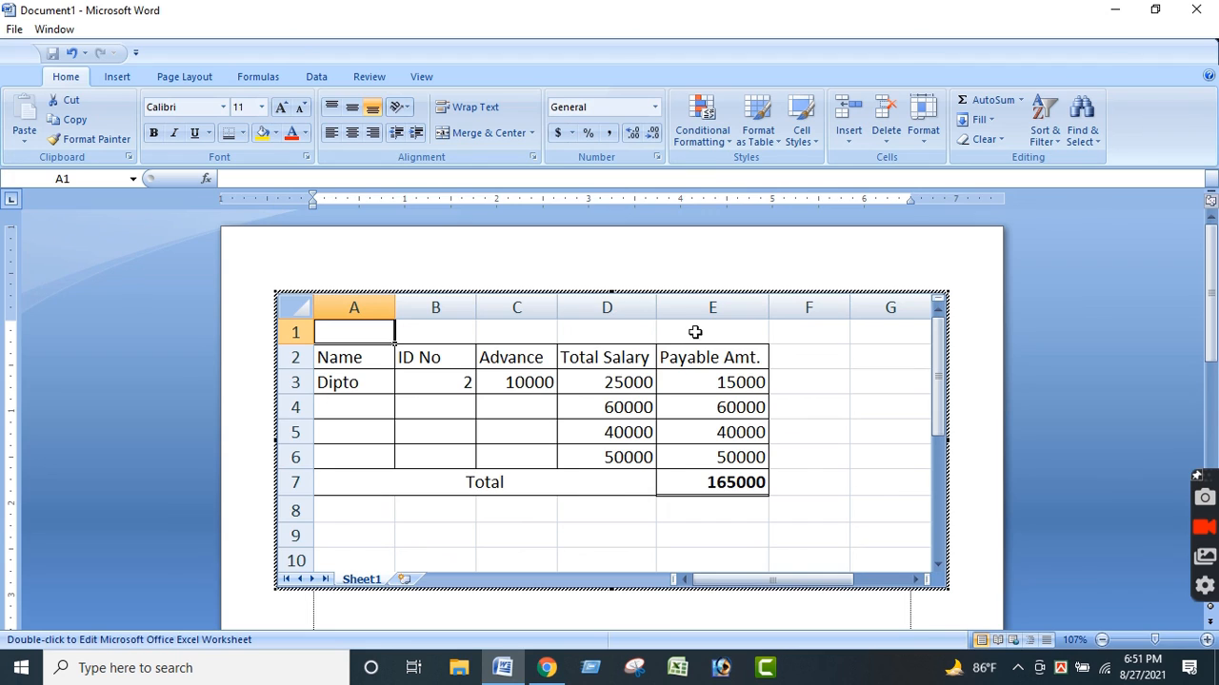
left_click_drag(379, 324, 695, 332)
double_click(504, 139)
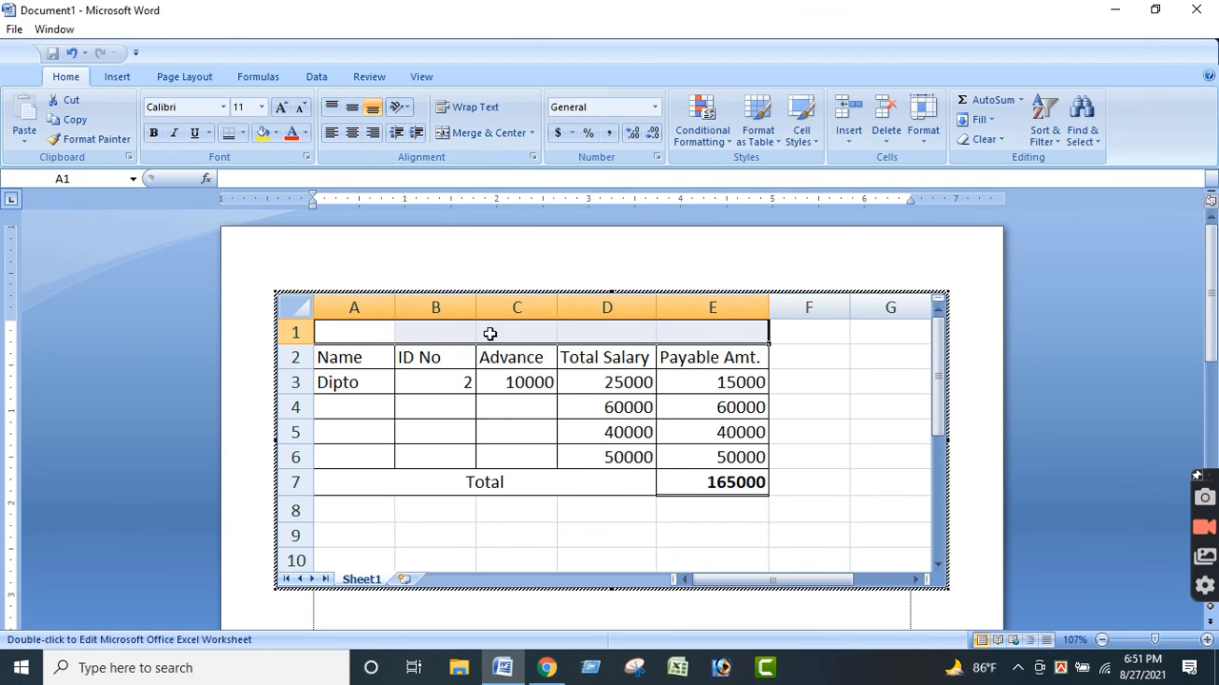
left_click(482, 134)
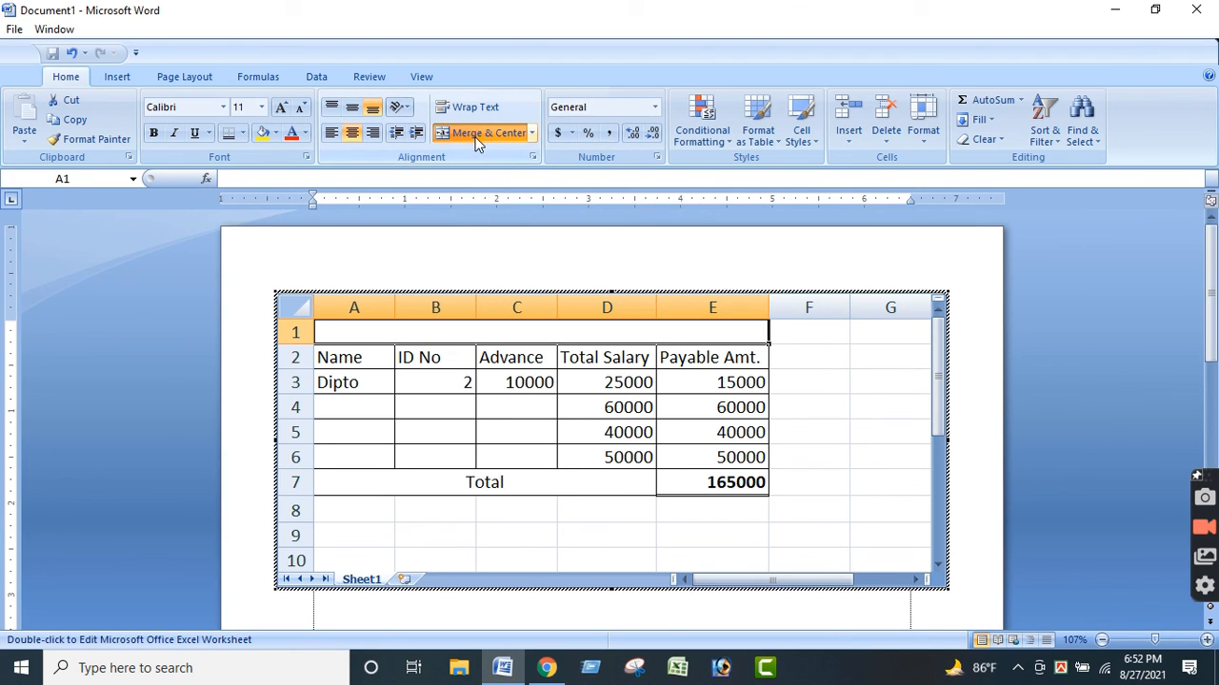
Enter the title "Salary Sheet" in the merged cell A1:E1 above the table headers.
double_click(492, 333)
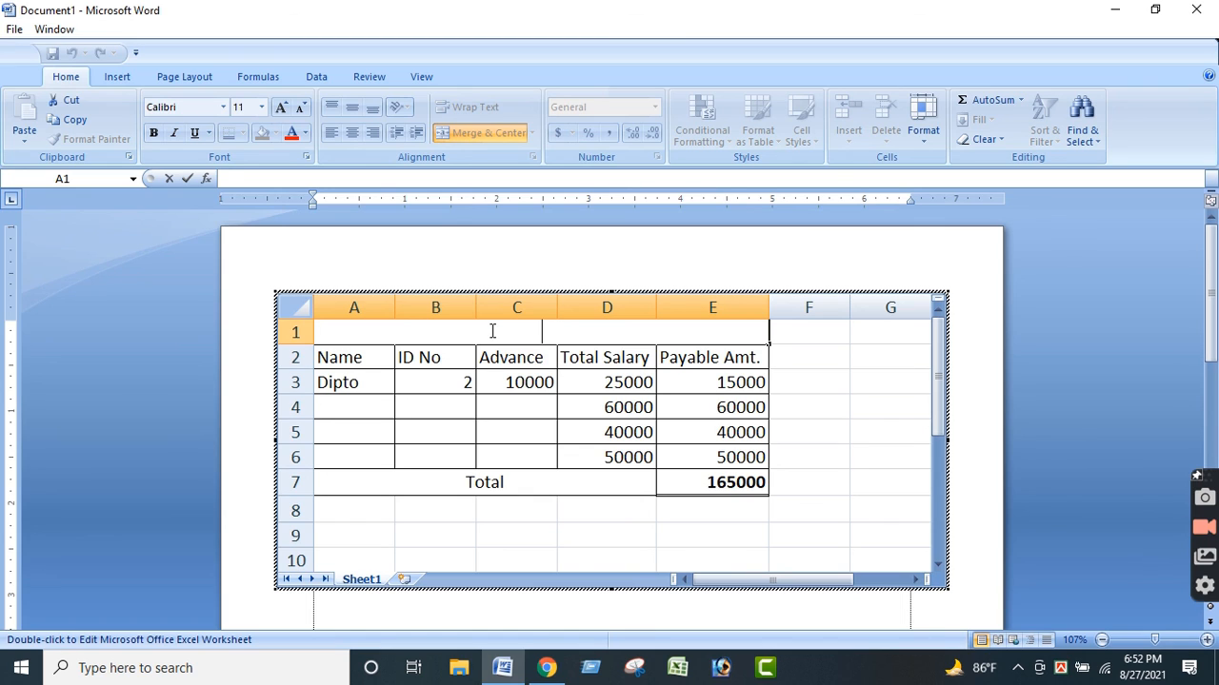
type("M")
type("ala")
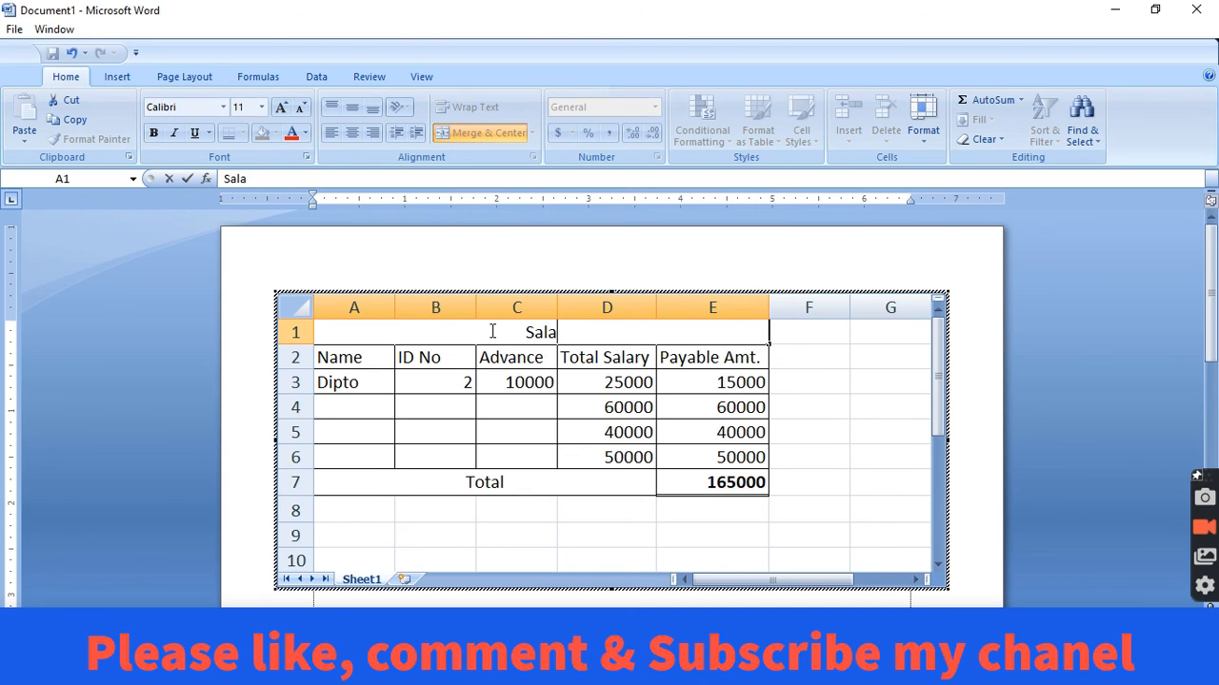
type("ry Shee")
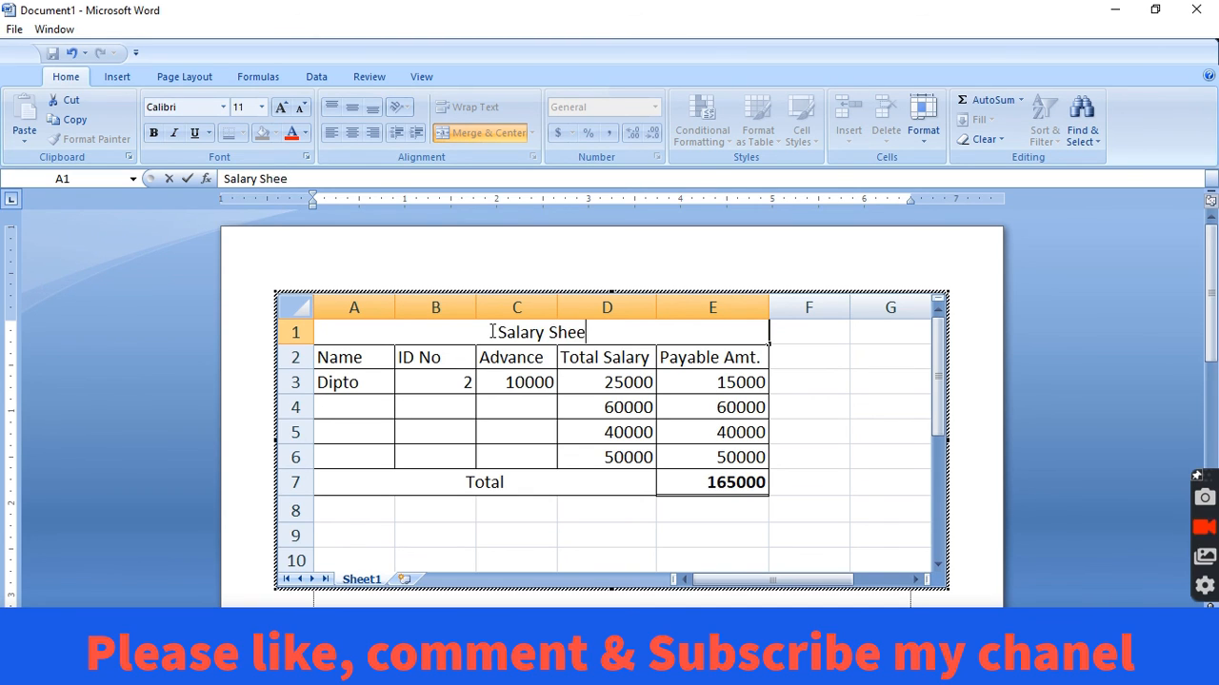
type("t")
key("Return")
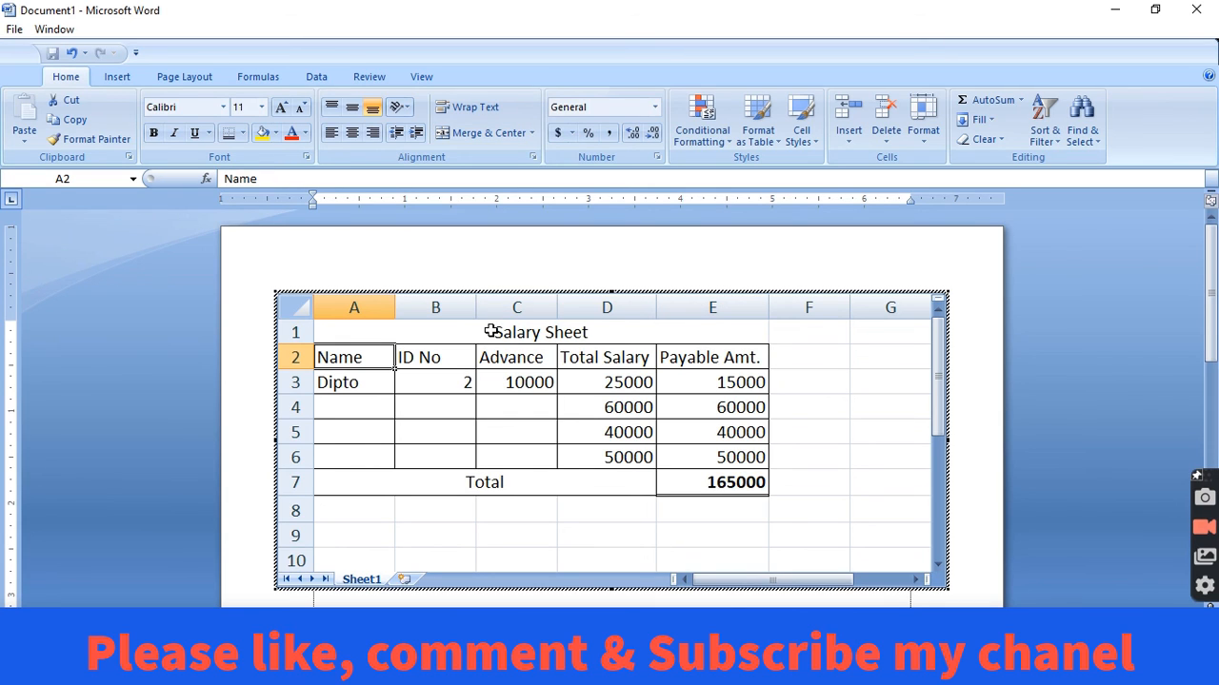
Make the "Salary Sheet" title in the merged top row bold.
left_click(524, 333)
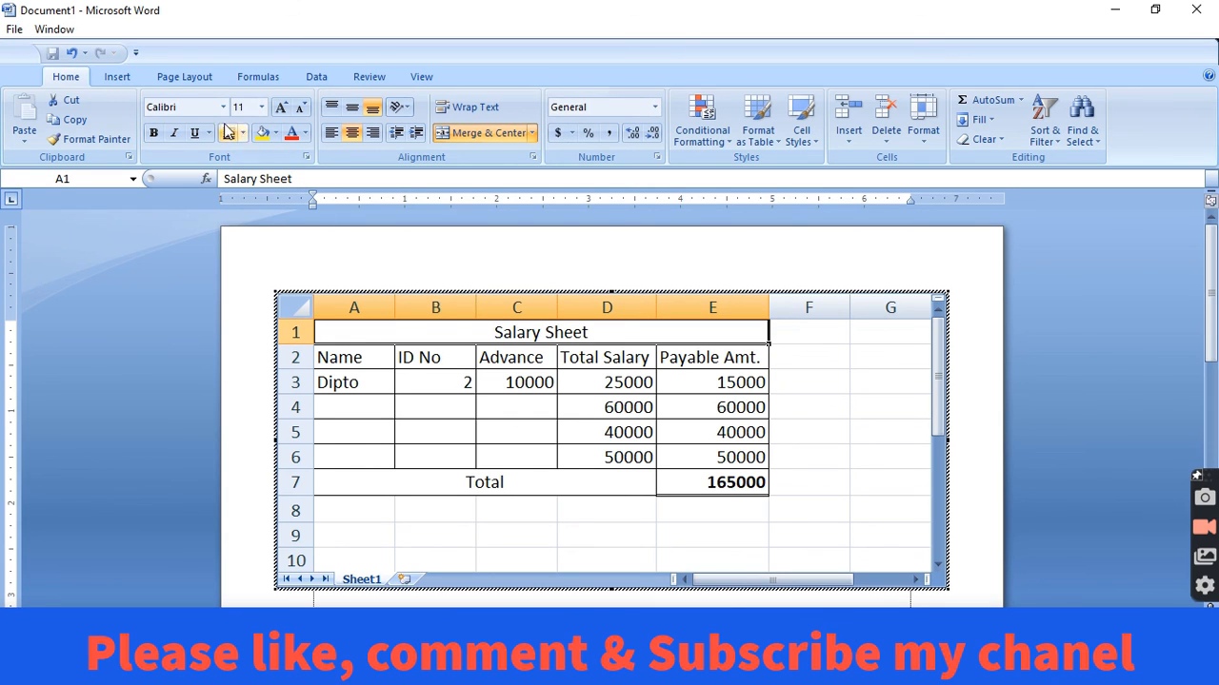
left_click(153, 132)
left_click(623, 529)
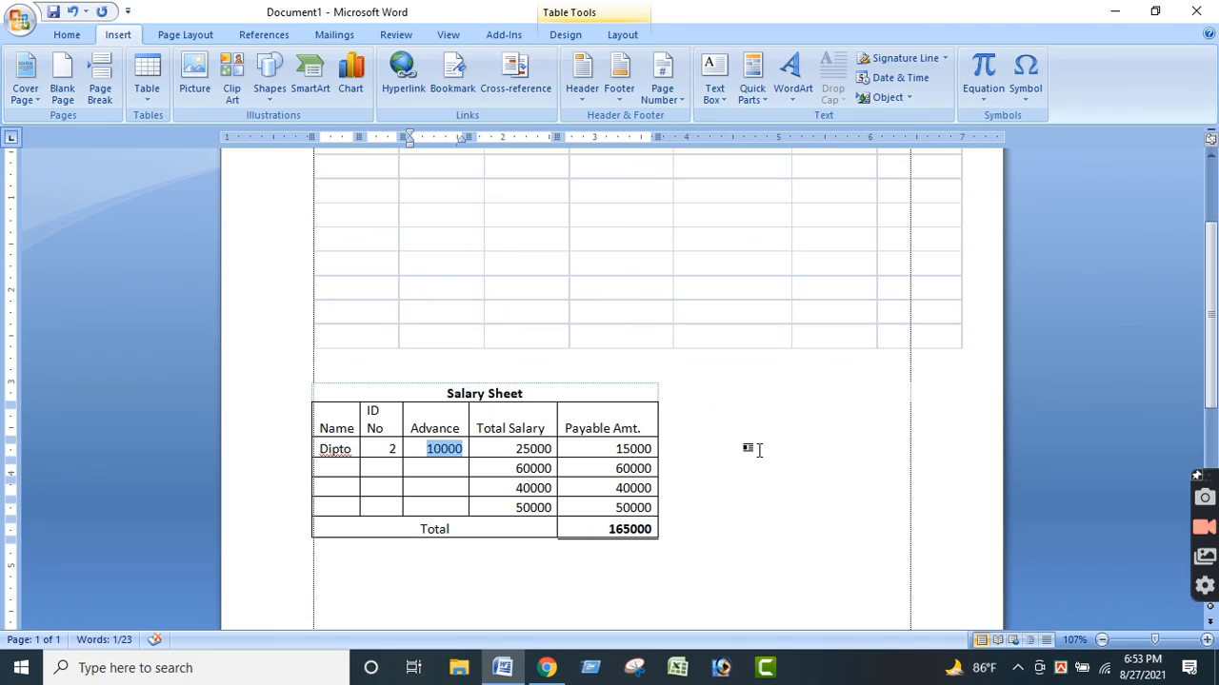